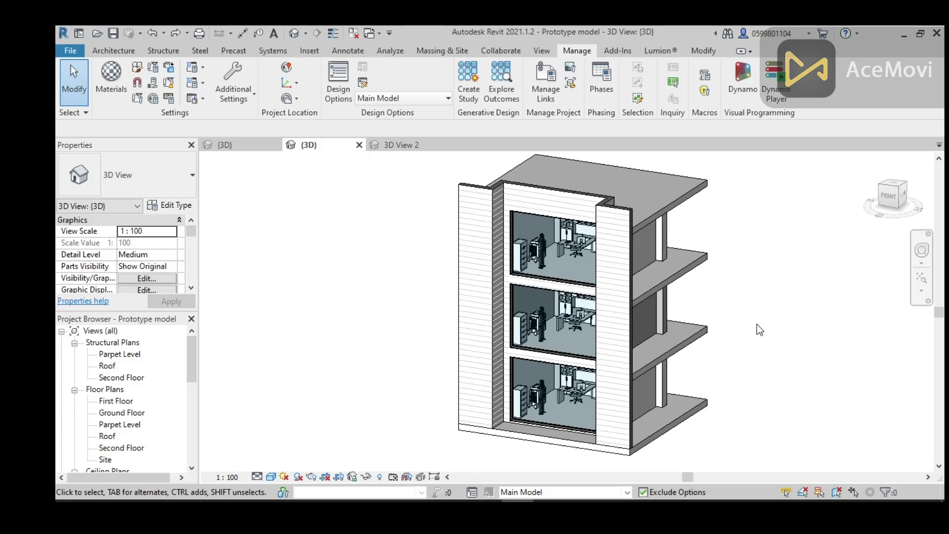
- Cycle the 3D view through the 100%, 75%, 50%, 25% and 0% façade options
{"action": "left_click", "coordinate": [626, 492]}
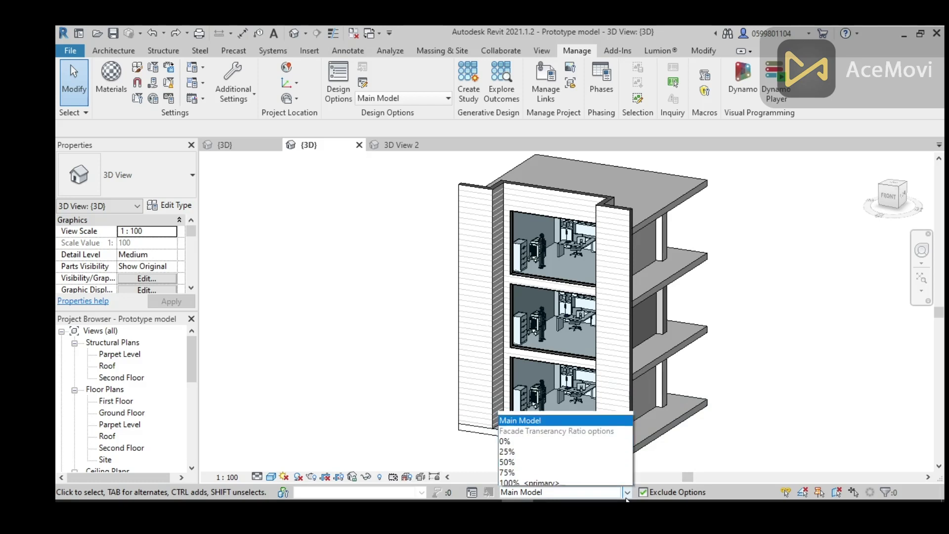
{"action": "left_click", "coordinate": [618, 479]}
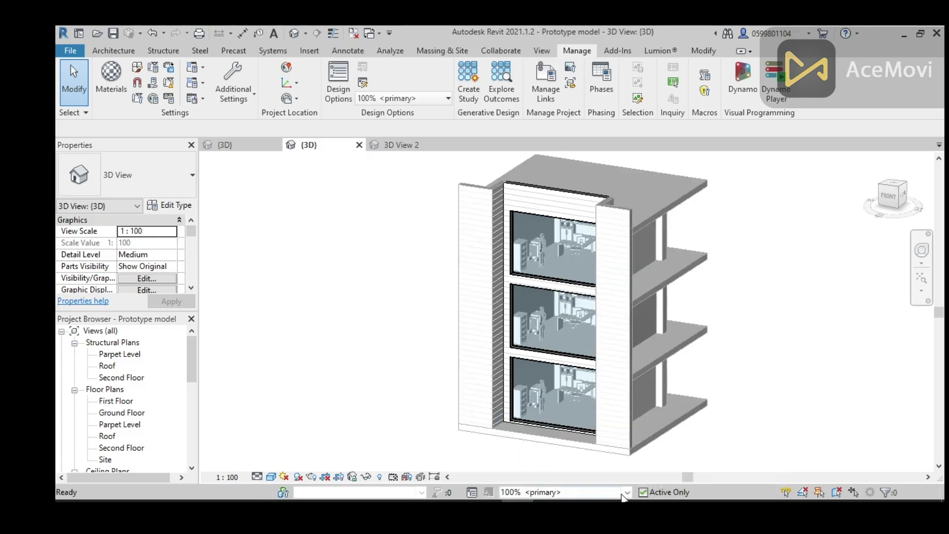
{"action": "left_click", "coordinate": [626, 492]}
{"action": "left_click", "coordinate": [618, 467]}
{"action": "left_click", "coordinate": [626, 492]}
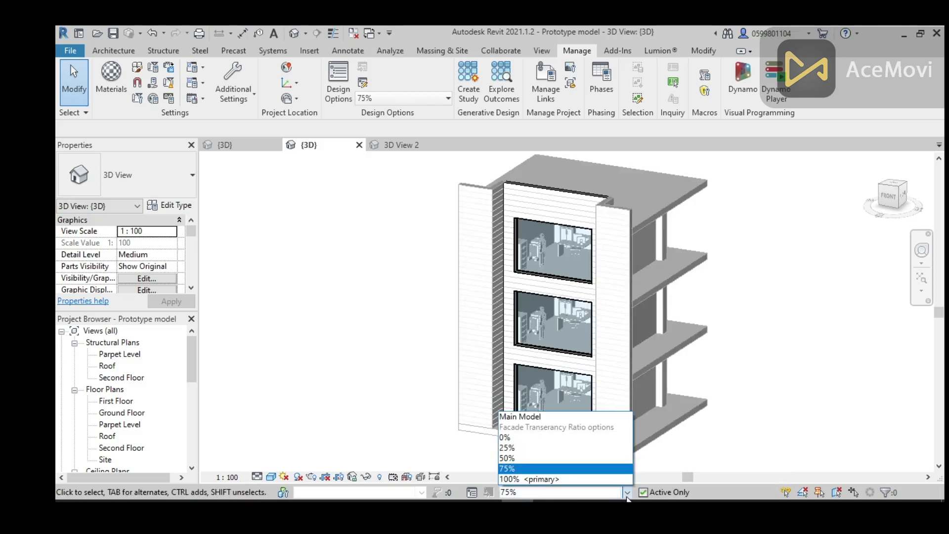
{"action": "left_click", "coordinate": [608, 459]}
{"action": "left_click", "coordinate": [626, 492]}
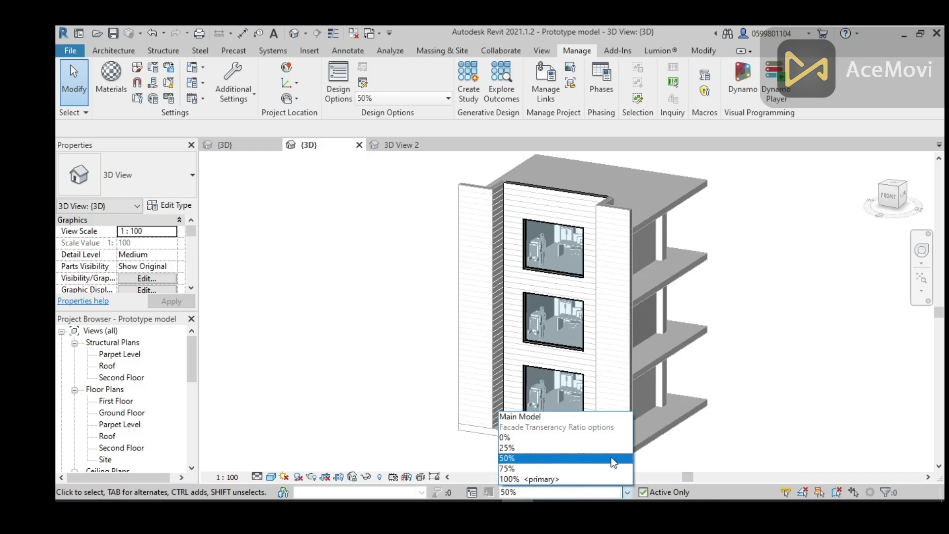
{"action": "left_click", "coordinate": [609, 447]}
{"action": "left_click", "coordinate": [626, 492]}
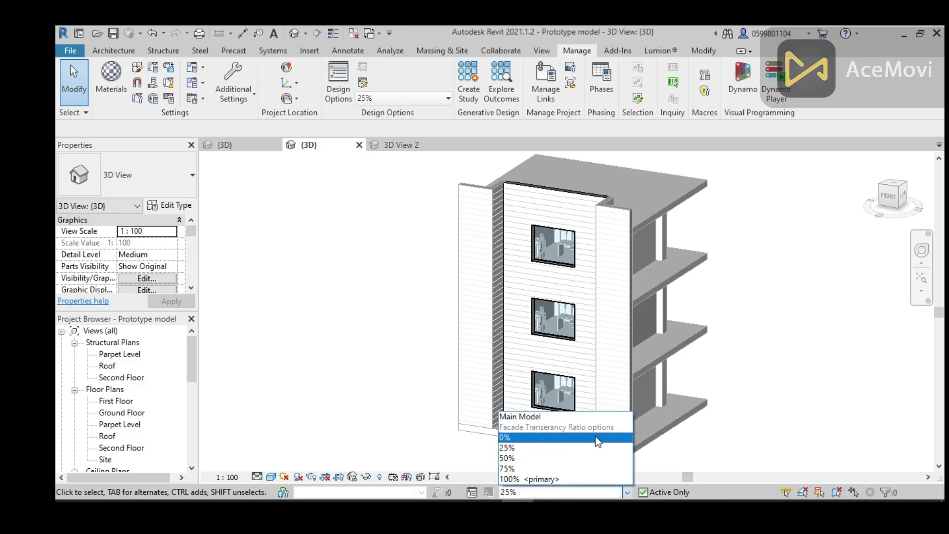
{"action": "left_click", "coordinate": [599, 438]}
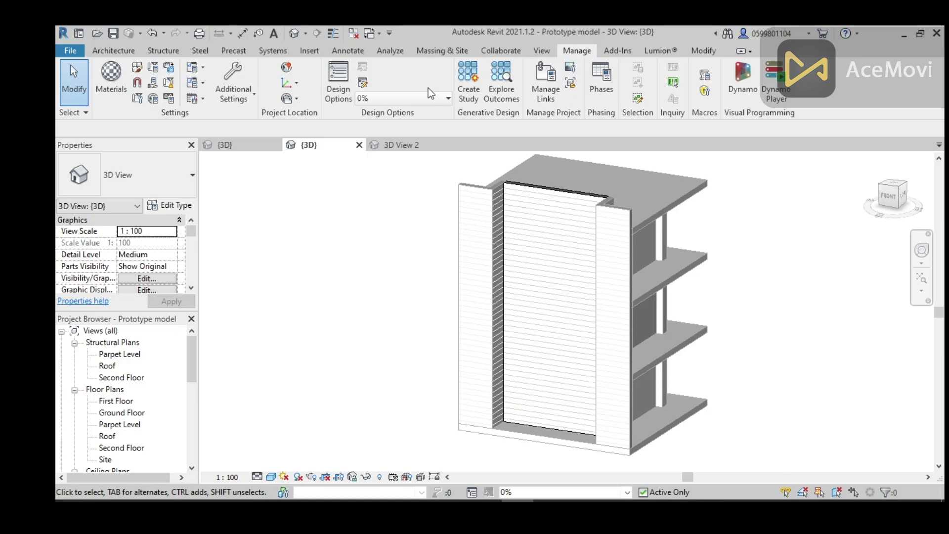
{"action": "left_click", "coordinate": [347, 95]}
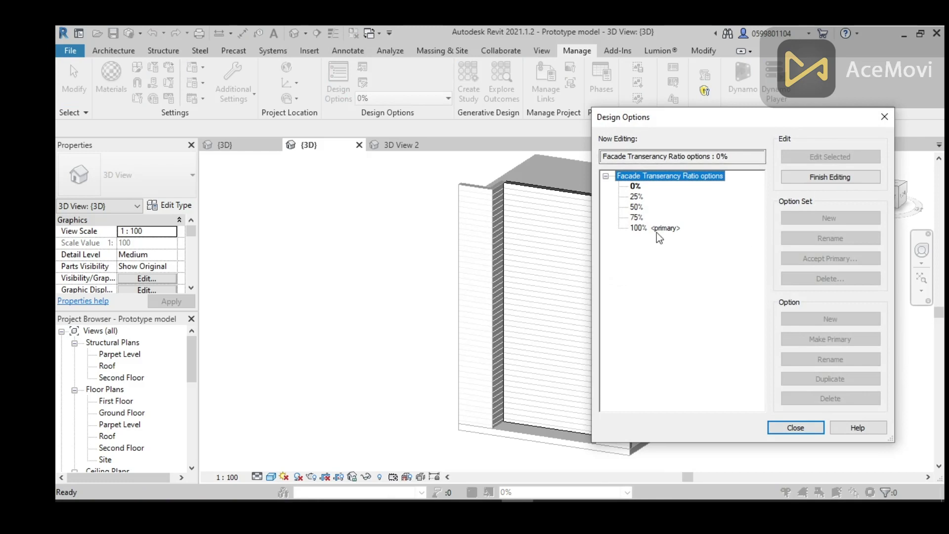
- Finish editing the 0% option and delete the Facade Transerancy Ratio option set
{"action": "left_click", "coordinate": [822, 175]}
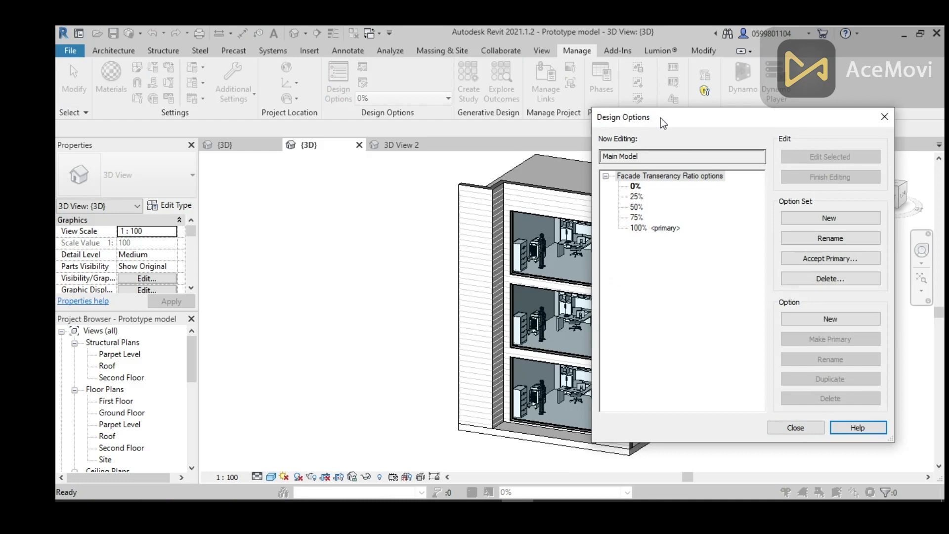
{"action": "left_click_drag", "start_coordinate": [660, 118], "coordinate": [671, 119]}
{"action": "left_click", "coordinate": [658, 178]}
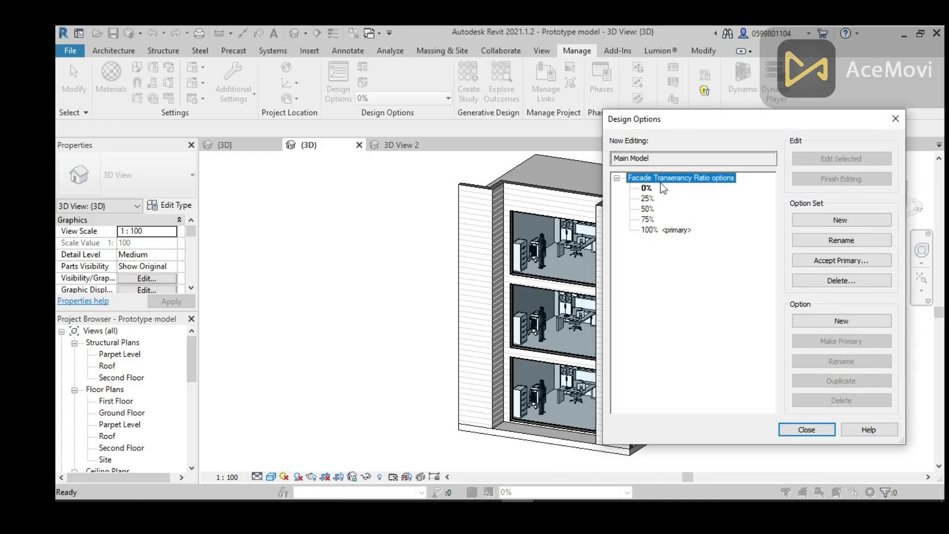
{"action": "left_click", "coordinate": [806, 281]}
{"action": "left_click", "coordinate": [572, 280]}
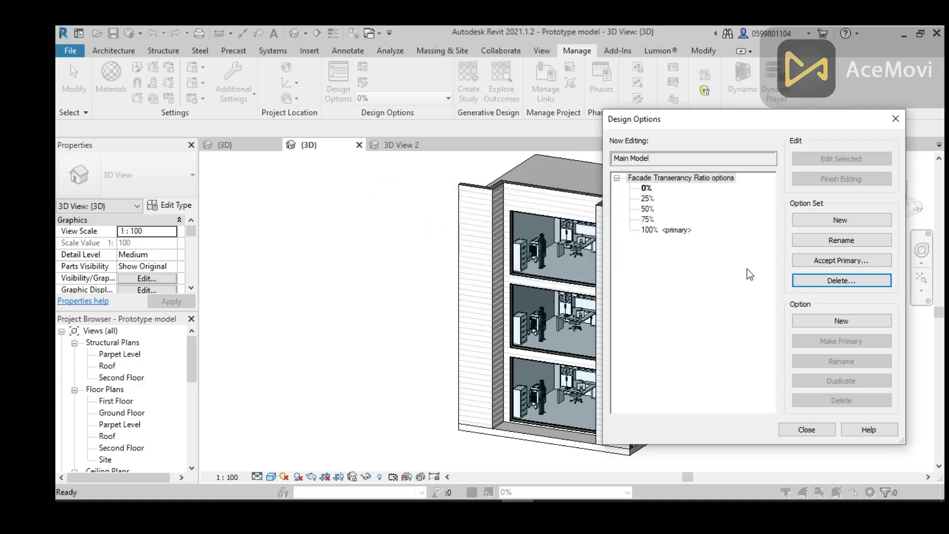
{"action": "key", "text": "Return"}
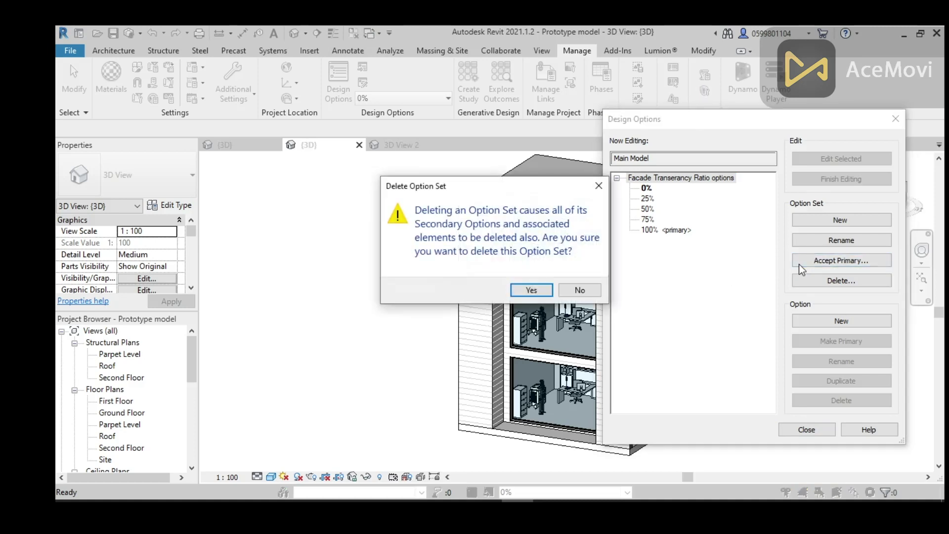
{"action": "left_click", "coordinate": [544, 290]}
{"action": "left_click", "coordinate": [901, 117]}
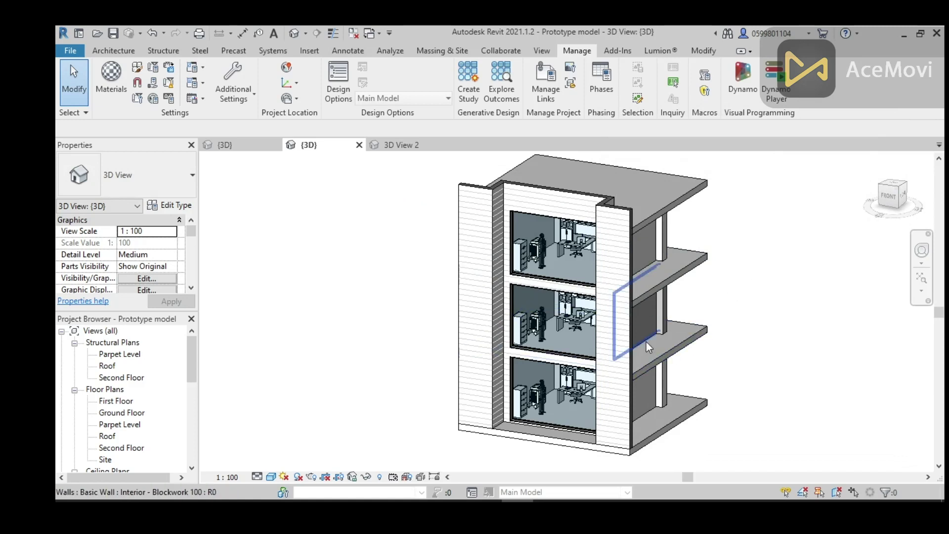
- Create a new design option set and rename it 'Facade TR Options'
{"action": "left_click", "coordinate": [473, 493]}
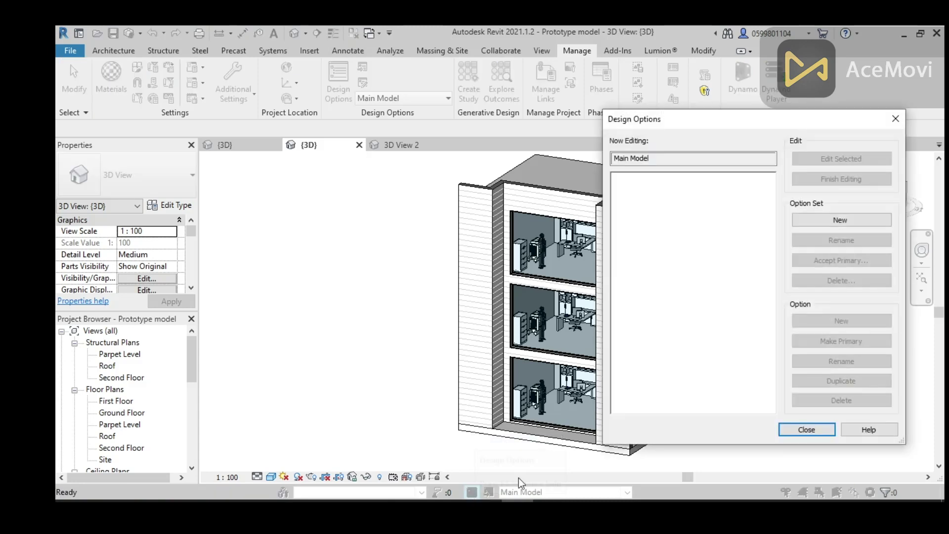
{"action": "left_click_drag", "start_coordinate": [695, 117], "coordinate": [717, 110]}
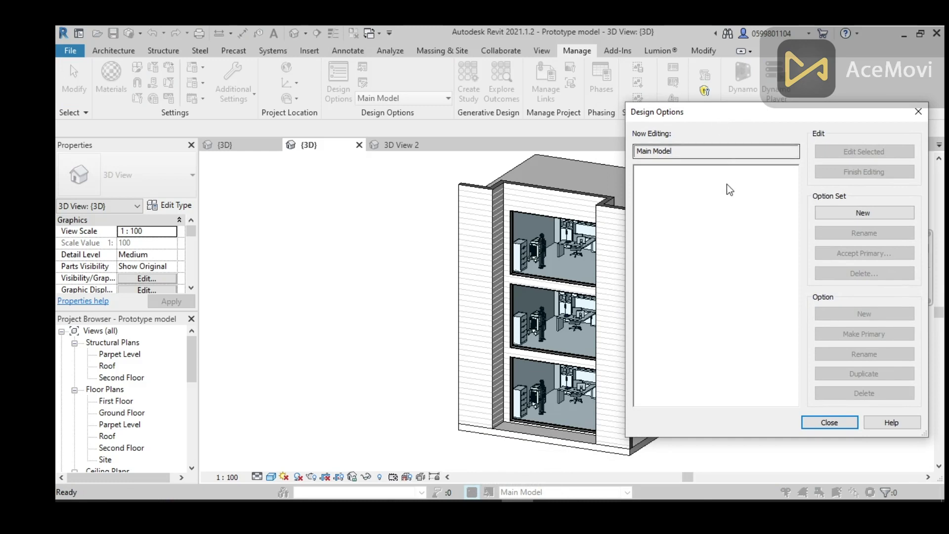
{"action": "left_click", "coordinate": [852, 217]}
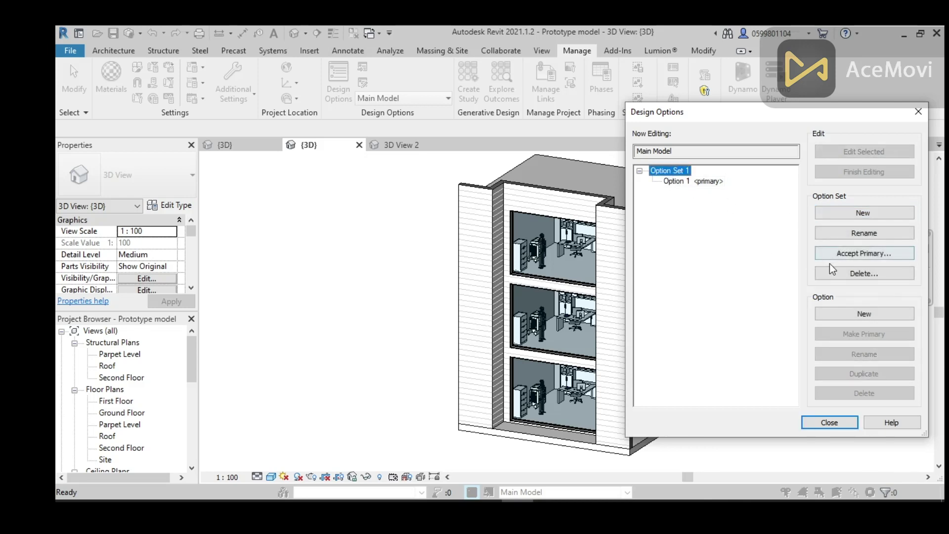
{"action": "left_click", "coordinate": [860, 233]}
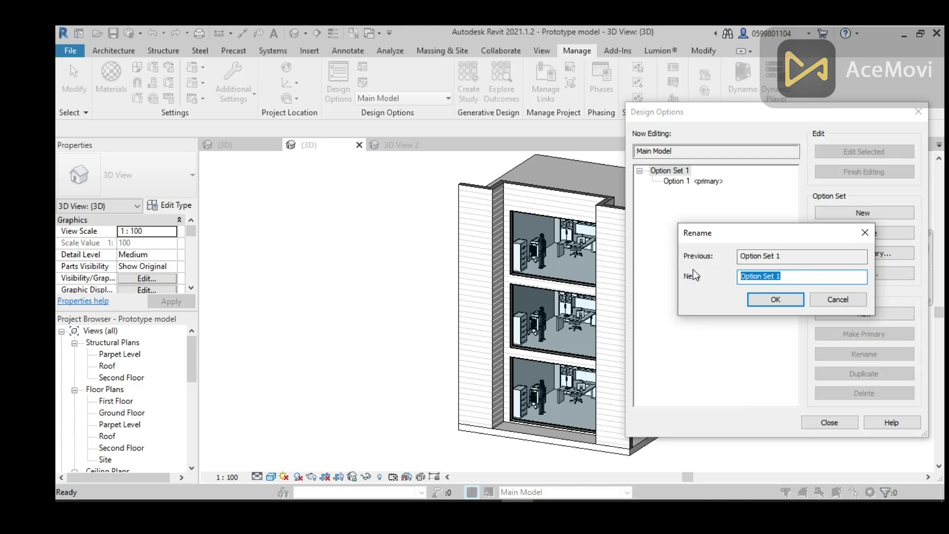
{"action": "type", "text": "Facade TR"}
{"action": "left_click", "coordinate": [756, 299]}
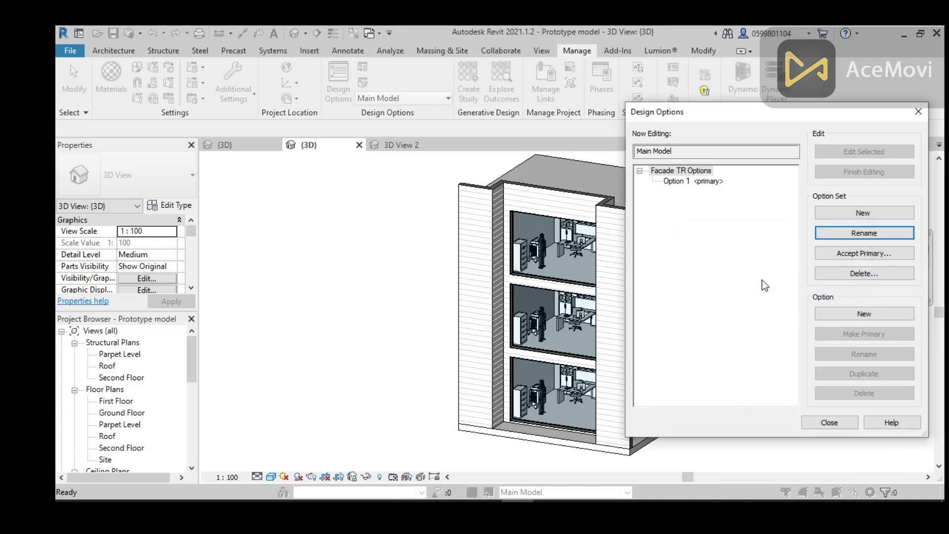
- Add Options 2 through 5 to the Facade TR Options set
{"action": "left_click", "coordinate": [678, 182]}
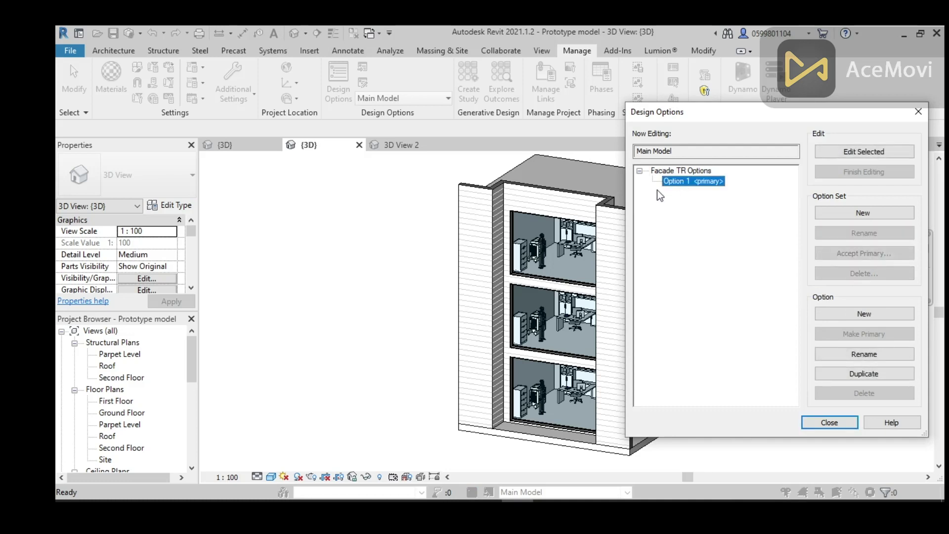
{"action": "left_click", "coordinate": [841, 313]}
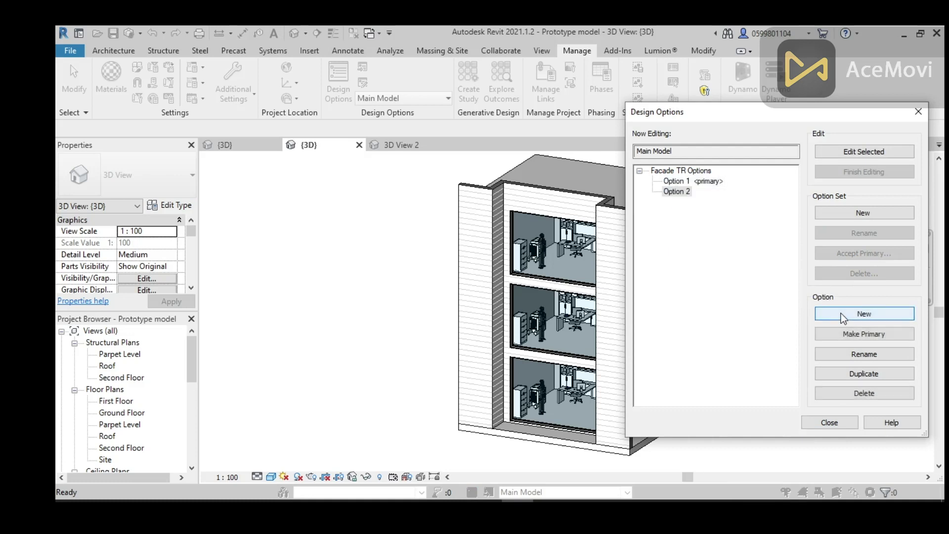
{"action": "left_click", "coordinate": [841, 313]}
{"action": "left_click", "coordinate": [840, 313]}
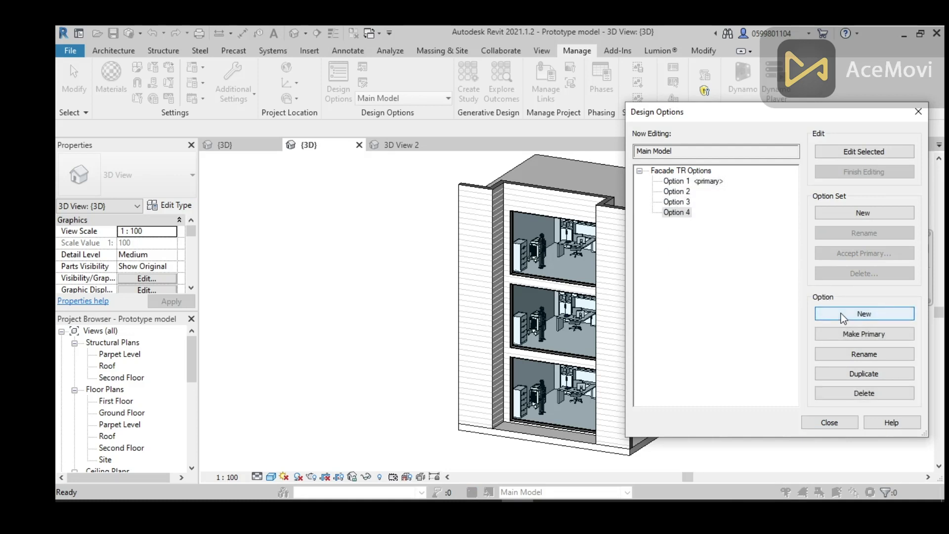
{"action": "left_click", "coordinate": [840, 312]}
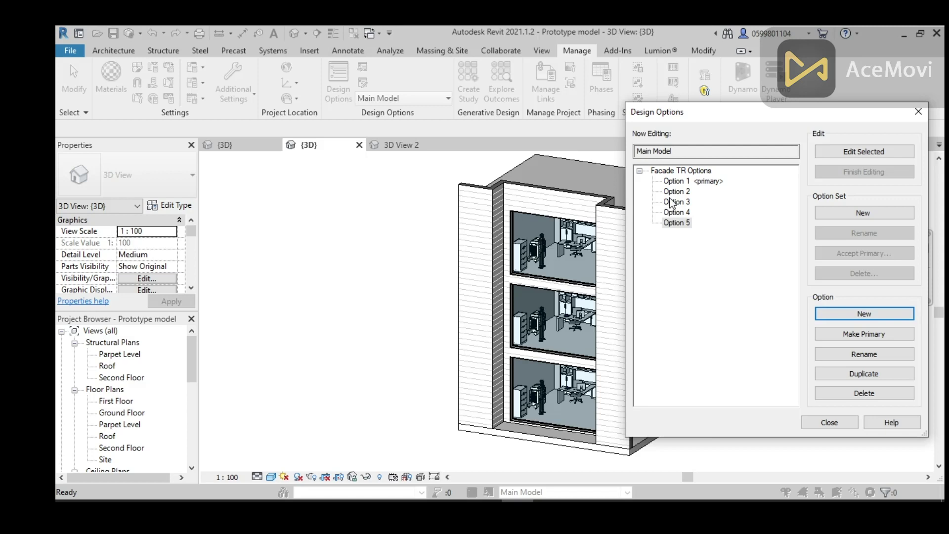
- Rename Option 1 to 100% and Option 2 to 75%
{"action": "left_click", "coordinate": [677, 183]}
{"action": "left_click", "coordinate": [864, 354]}
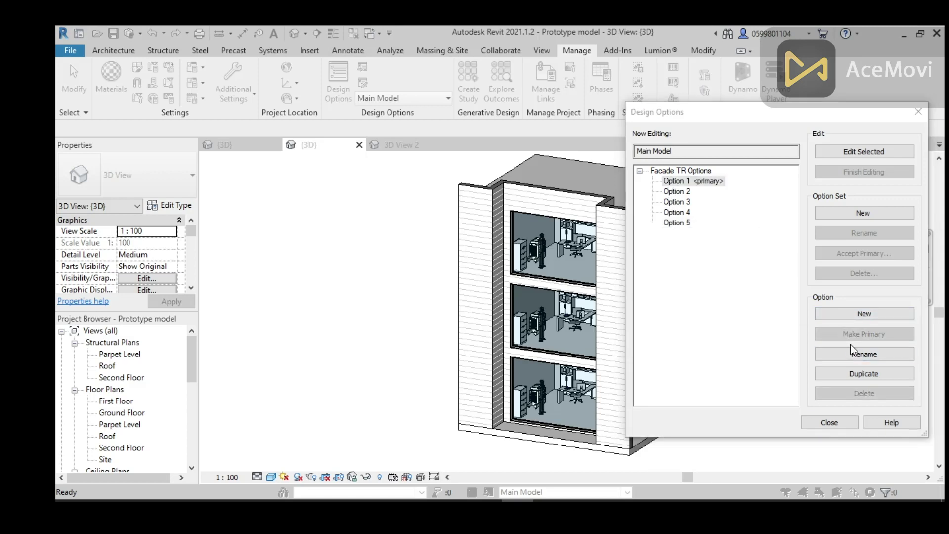
{"action": "type", "text": "1"}
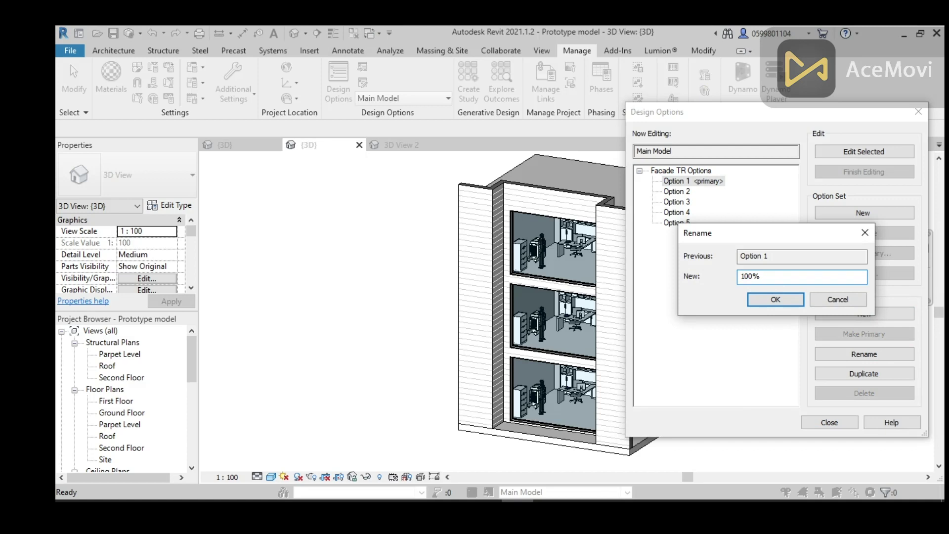
{"action": "type", "text": "00%"}
{"action": "left_click", "coordinate": [786, 300]}
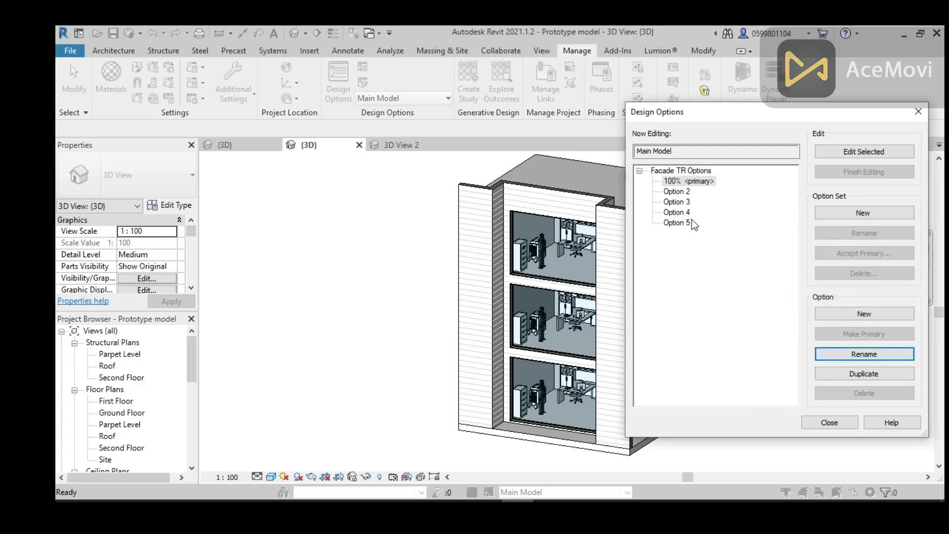
{"action": "left_click", "coordinate": [676, 191]}
{"action": "left_click", "coordinate": [864, 354]}
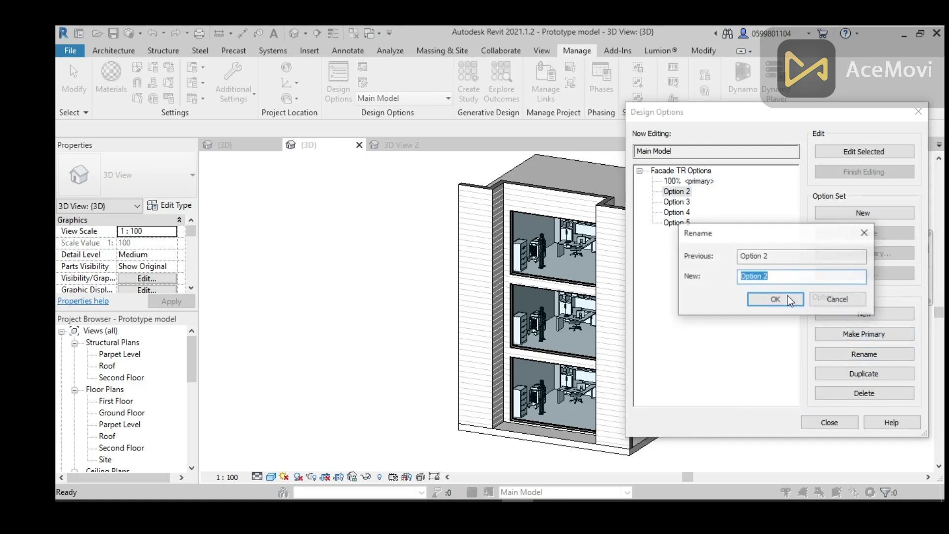
{"action": "type", "text": "75"}
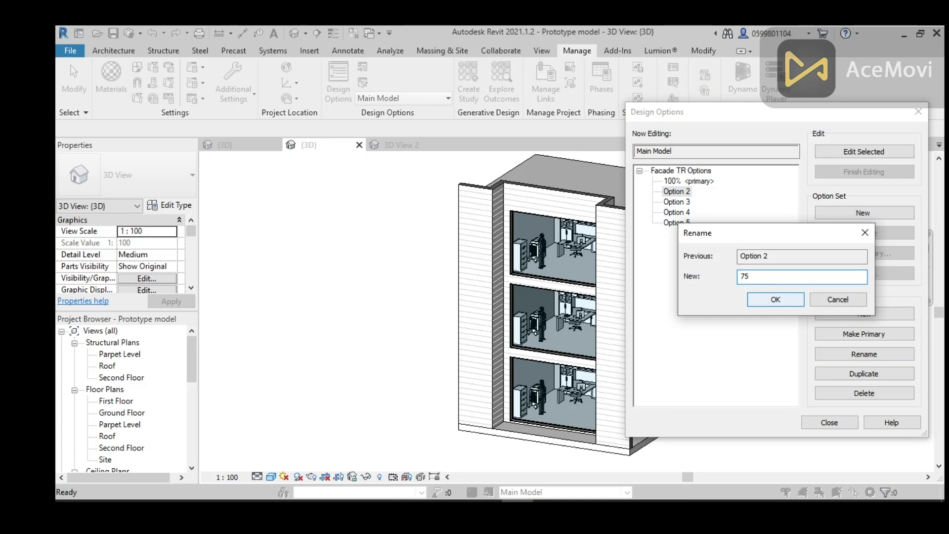
{"action": "left_click", "coordinate": [775, 300]}
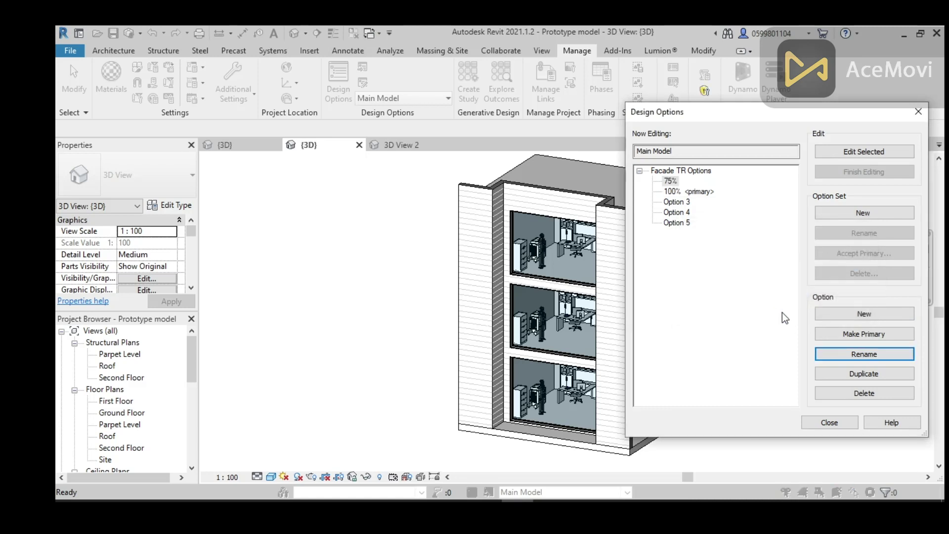
- Rename Option 3 to 50% and Option 4 to 25%
{"action": "left_click", "coordinate": [684, 212]}
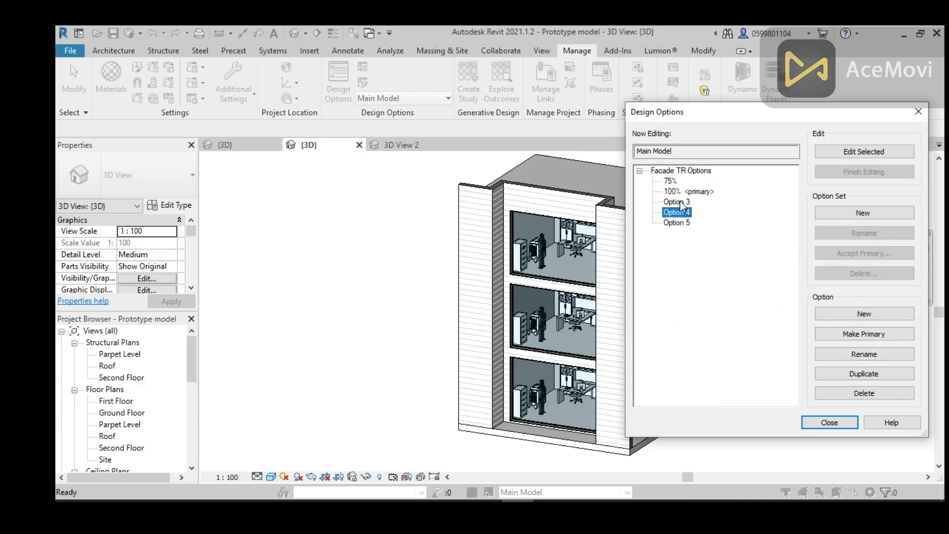
{"action": "left_click", "coordinate": [677, 202]}
{"action": "left_click", "coordinate": [865, 353]}
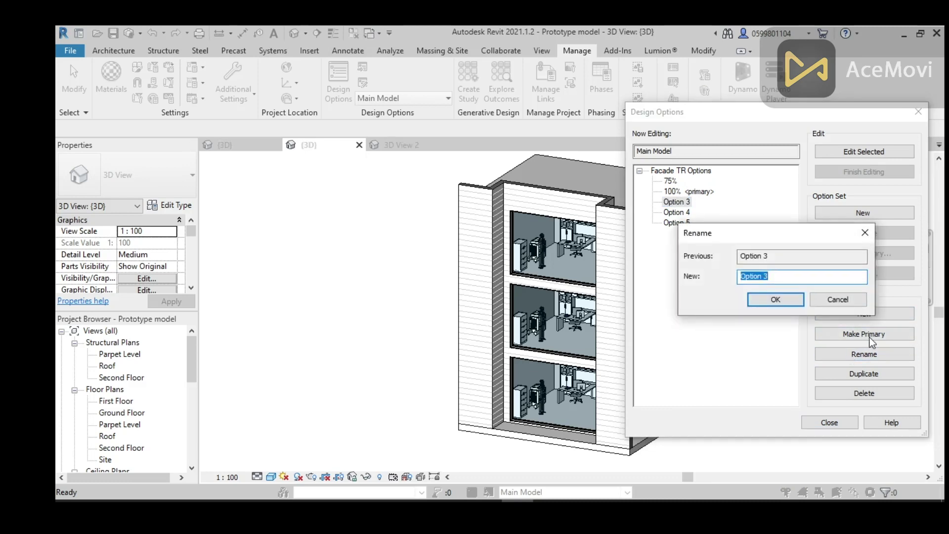
{"action": "type", "text": "50"}
{"action": "left_click", "coordinate": [774, 300]}
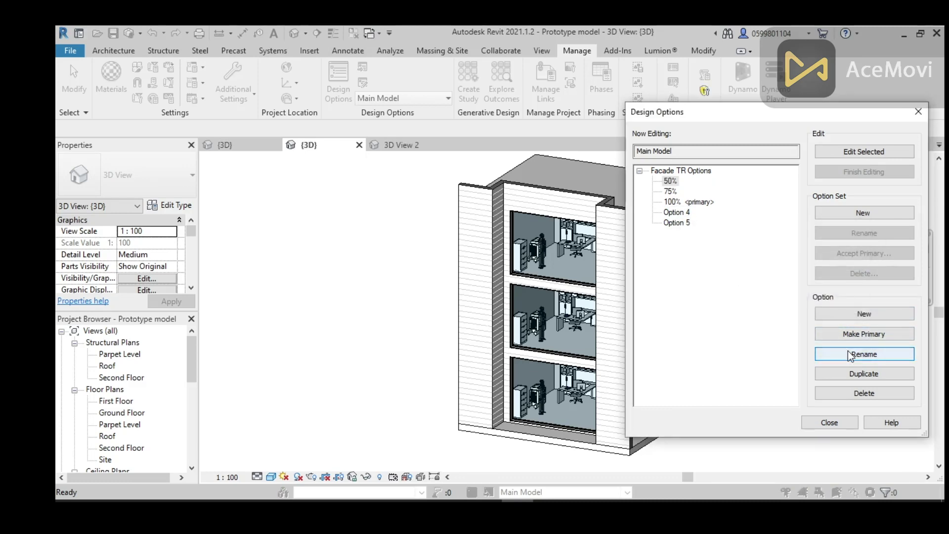
{"action": "left_click", "coordinate": [673, 216]}
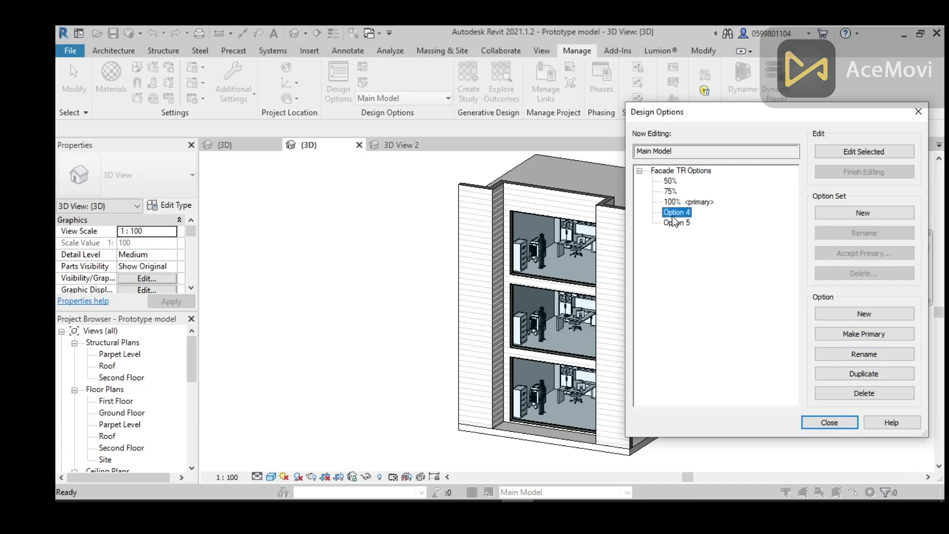
{"action": "left_click", "coordinate": [864, 354]}
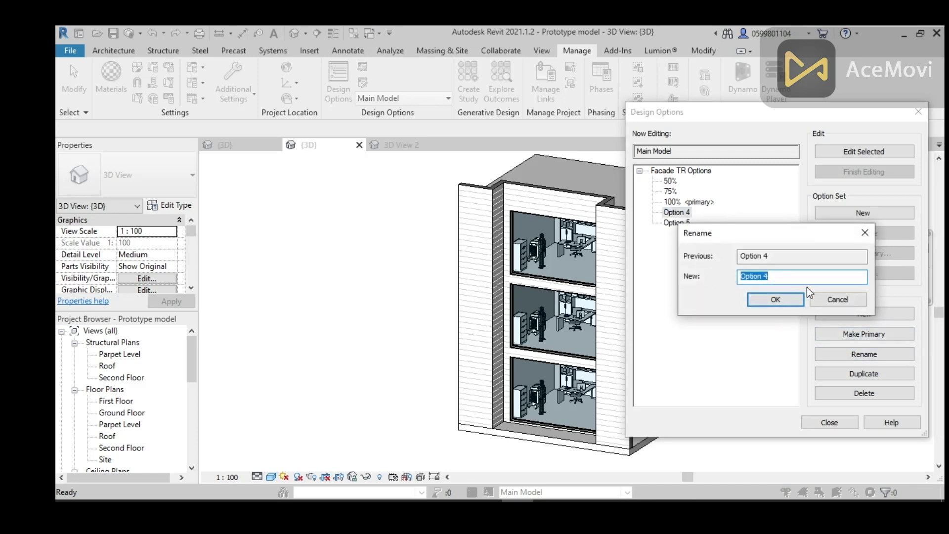
{"action": "type", "text": "25"}
{"action": "left_click", "coordinate": [775, 298]}
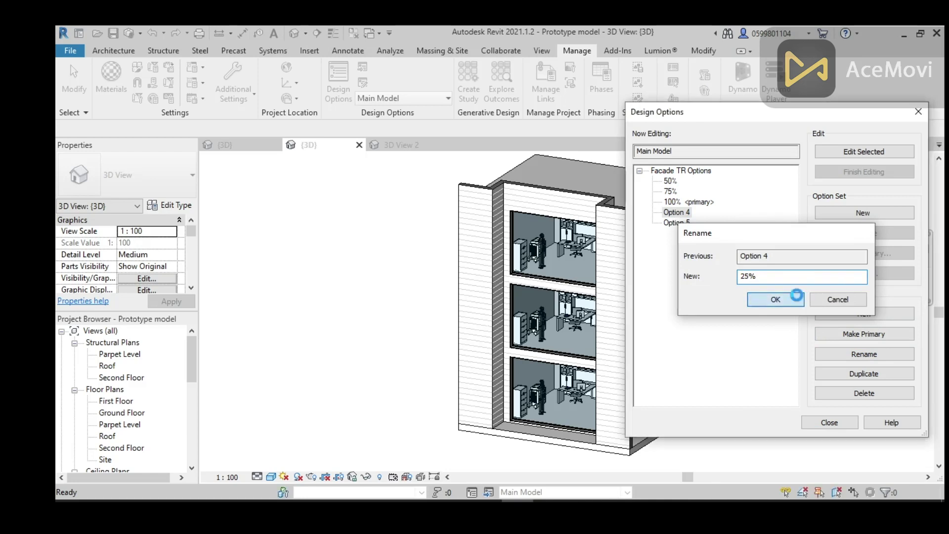
- Rename Option 5 to 0% and close the Design Options manager
{"action": "left_click", "coordinate": [677, 222]}
{"action": "left_click", "coordinate": [849, 353]}
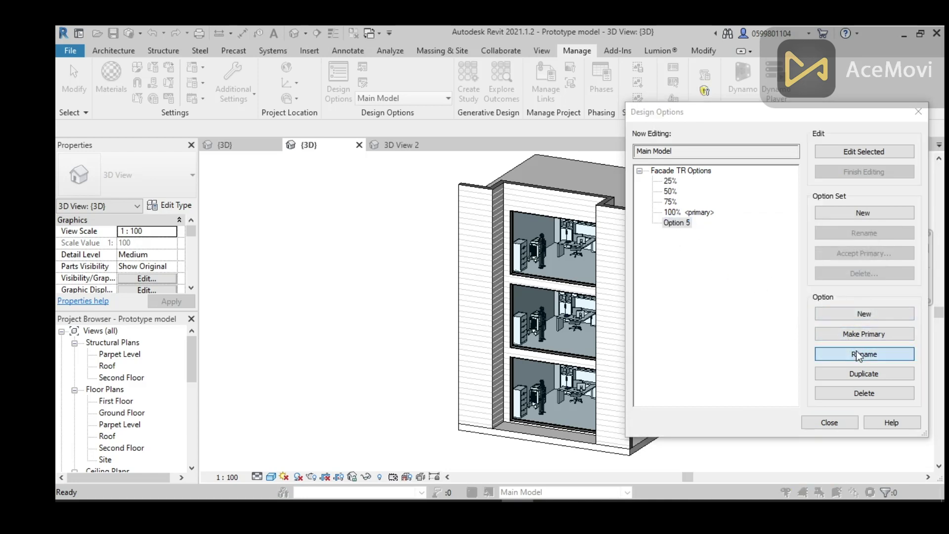
{"action": "type", "text": "0"}
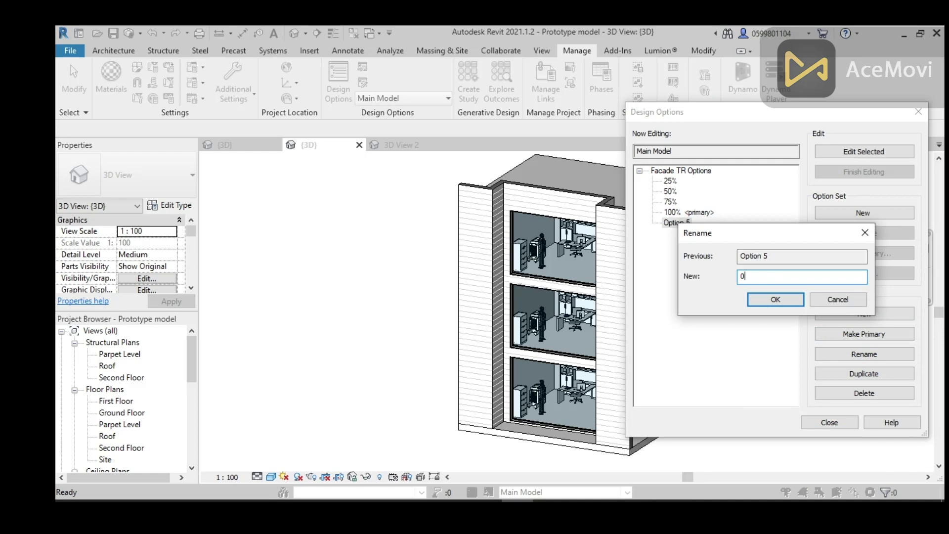
{"action": "type", "text": "%"}
{"action": "left_click", "coordinate": [778, 296]}
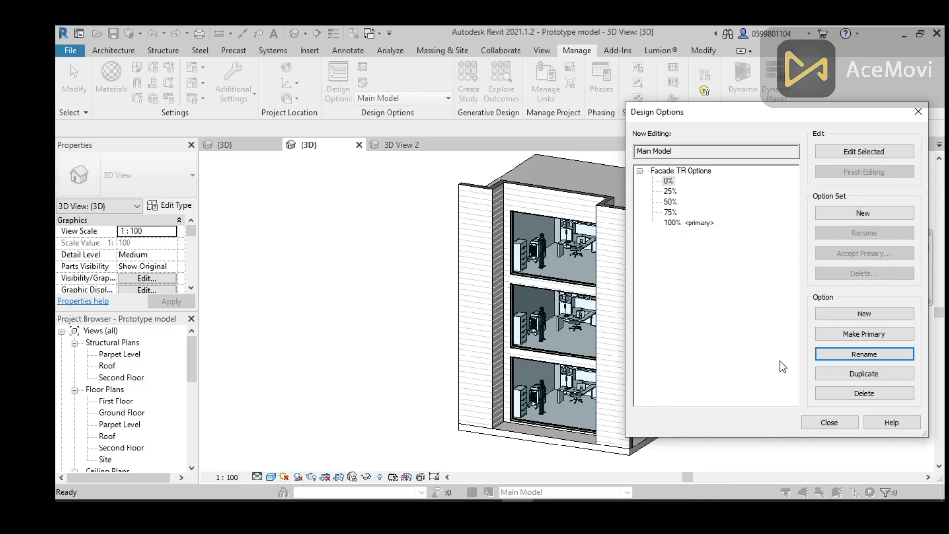
{"action": "left_click", "coordinate": [823, 421]}
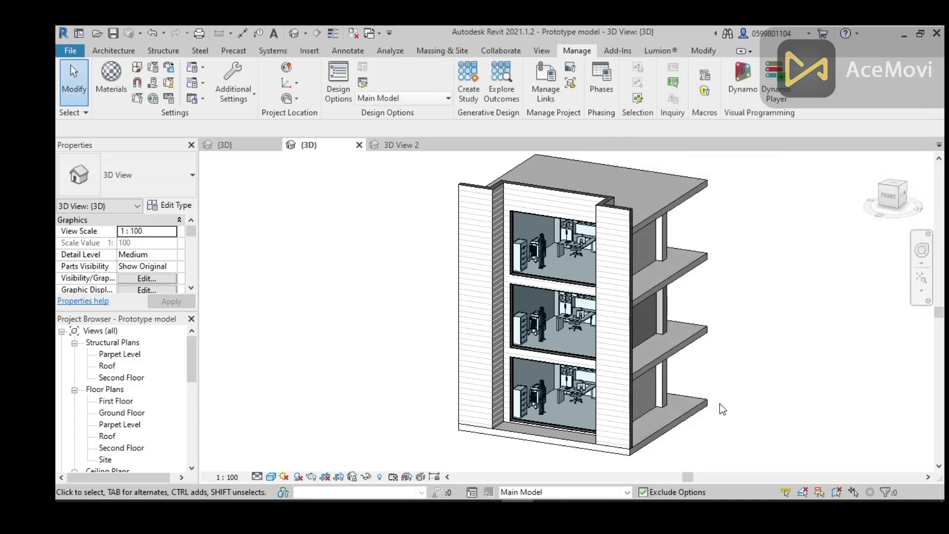
- Select all visible façade windows plus the wall and add them to all five options
{"action": "left_click", "coordinate": [549, 282]}
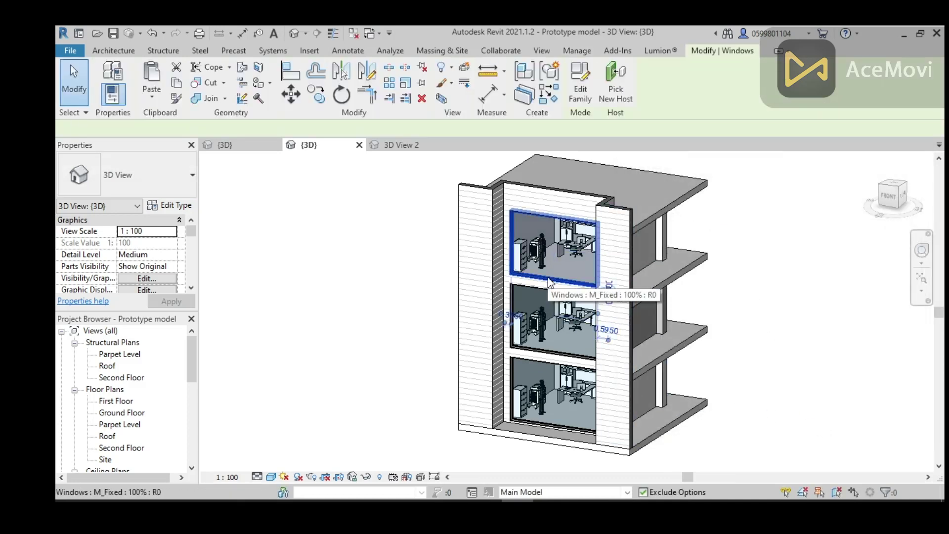
{"action": "right_click", "coordinate": [550, 283]}
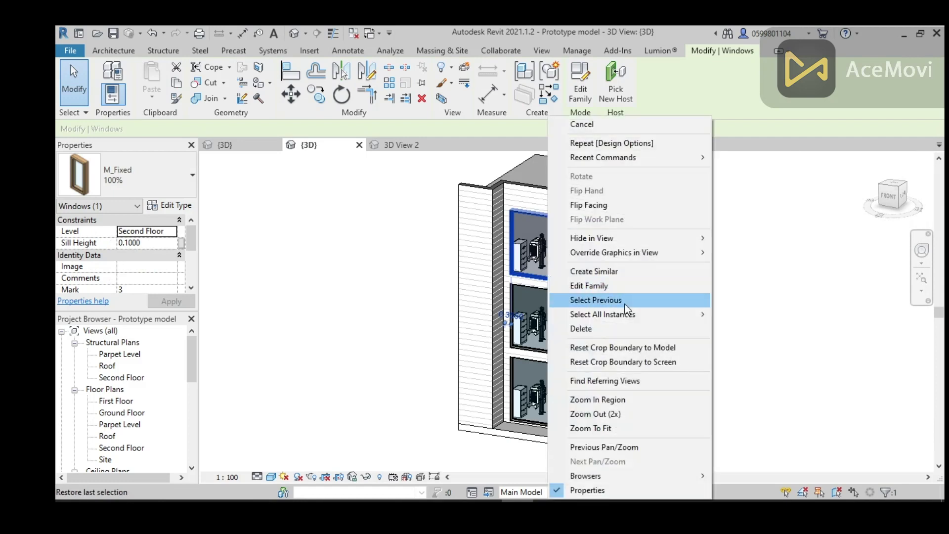
{"action": "mouse_move", "coordinate": [627, 309]}
{"action": "left_click", "coordinate": [746, 316]}
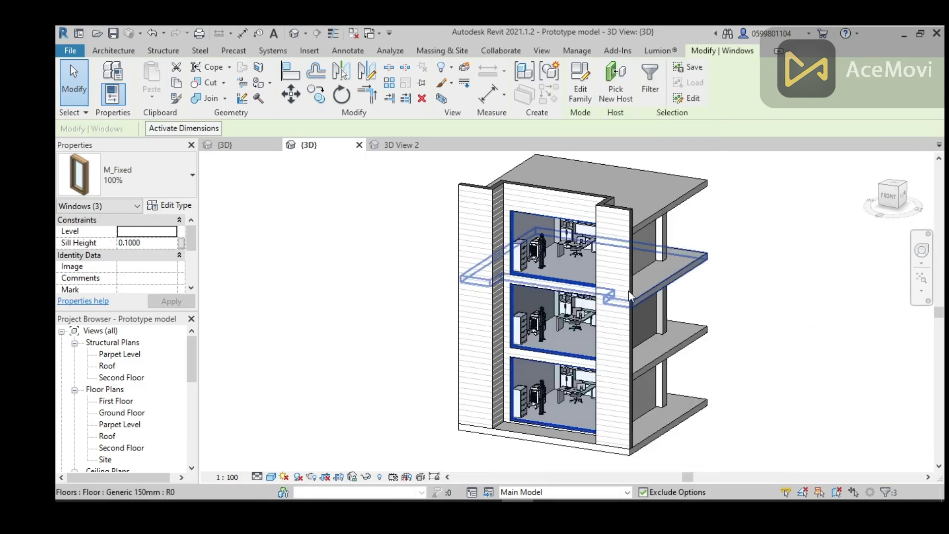
{"action": "left_click", "coordinate": [551, 194], "text": "ctrl"}
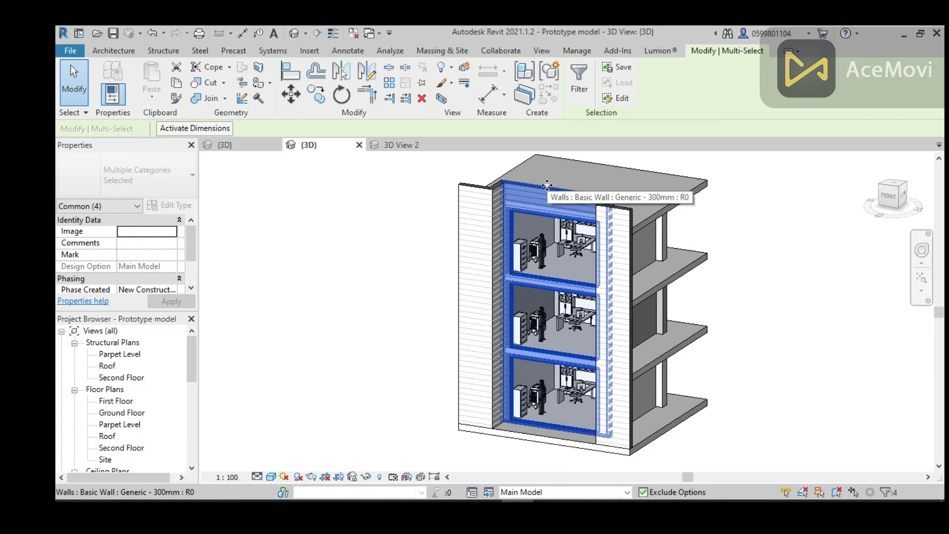
{"action": "left_click", "coordinate": [487, 492]}
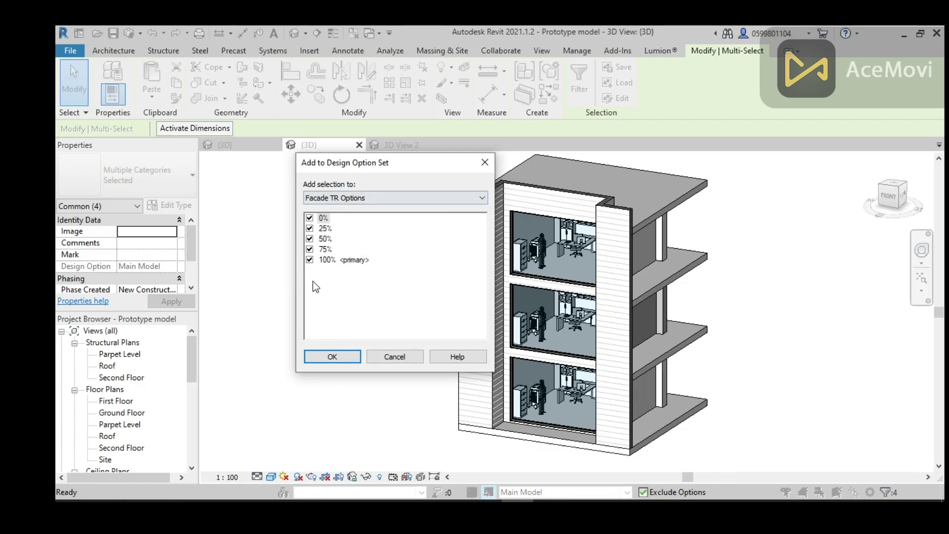
{"action": "left_click", "coordinate": [332, 357]}
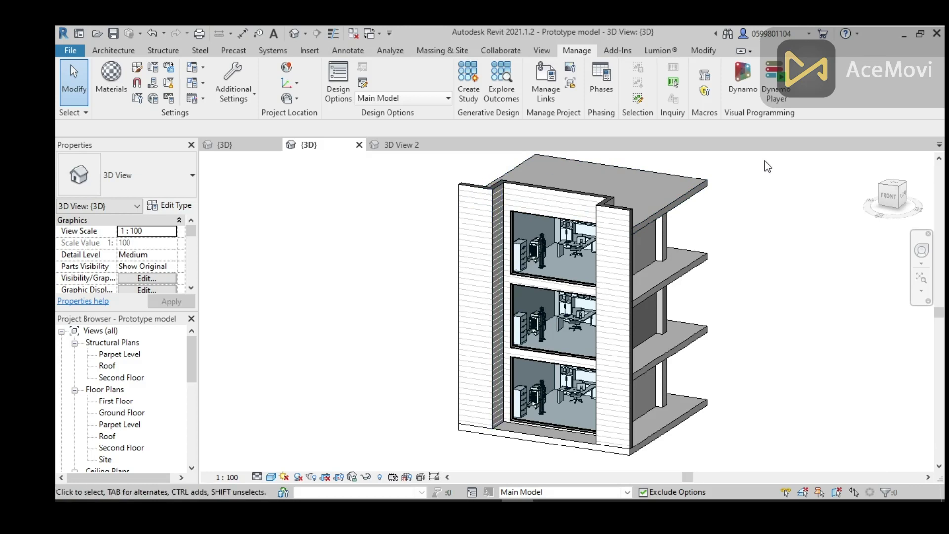
{"action": "left_click_drag", "start_coordinate": [766, 158], "coordinate": [351, 474]}
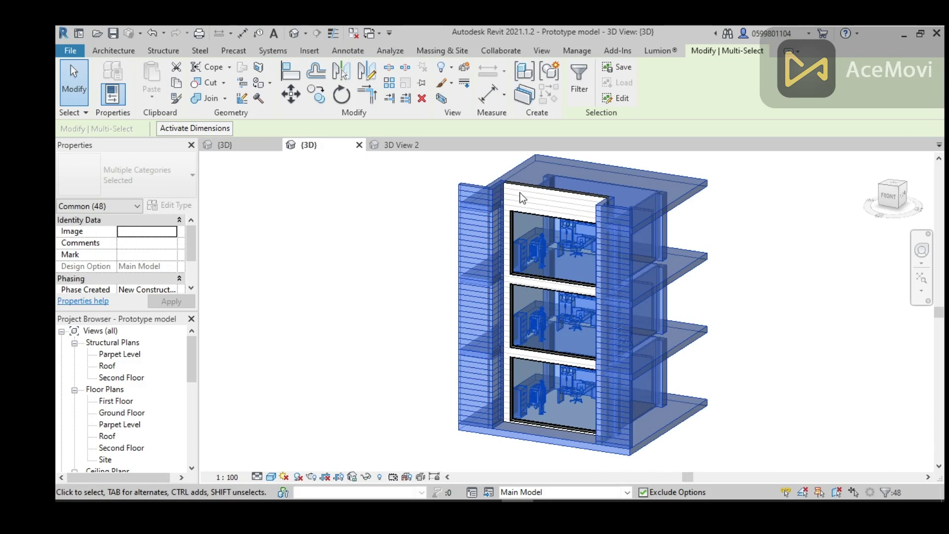
{"action": "left_click", "coordinate": [779, 284]}
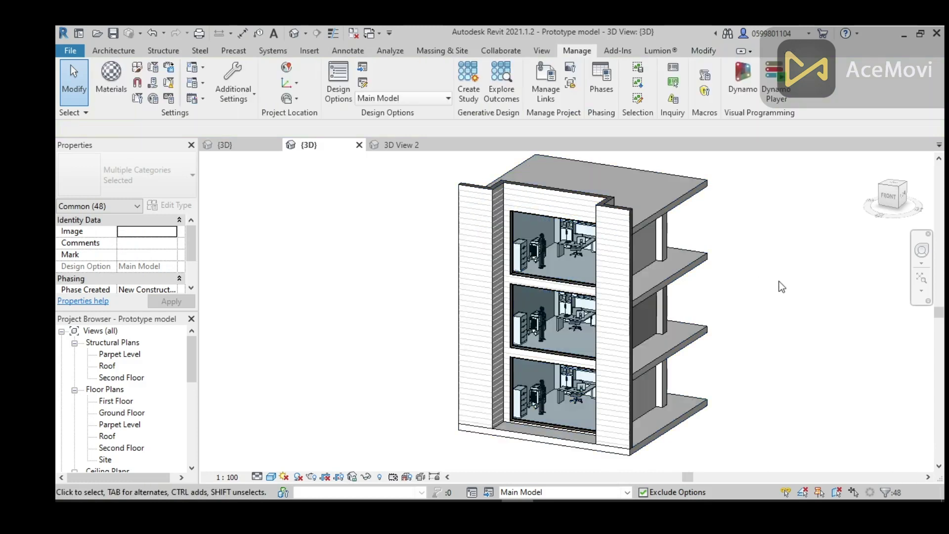
- Edit the 100% primary option and set its three façade windows to M_Fixed 100%
{"action": "left_click", "coordinate": [540, 487]}
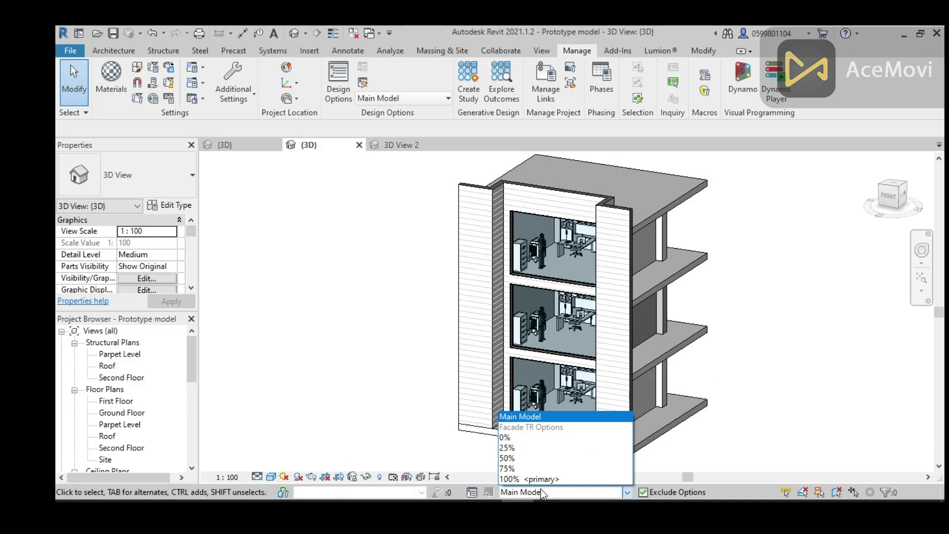
{"action": "left_click", "coordinate": [520, 479]}
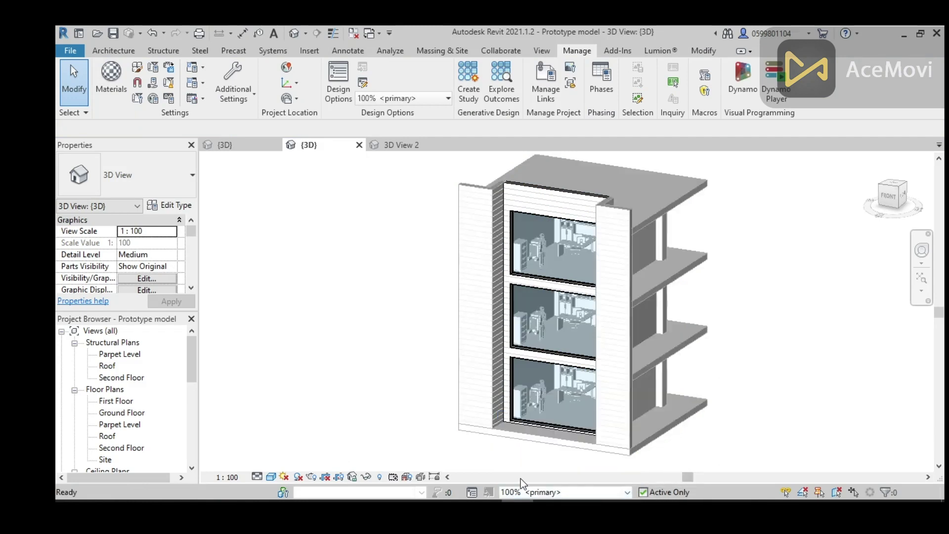
{"action": "left_click", "coordinate": [536, 218]}
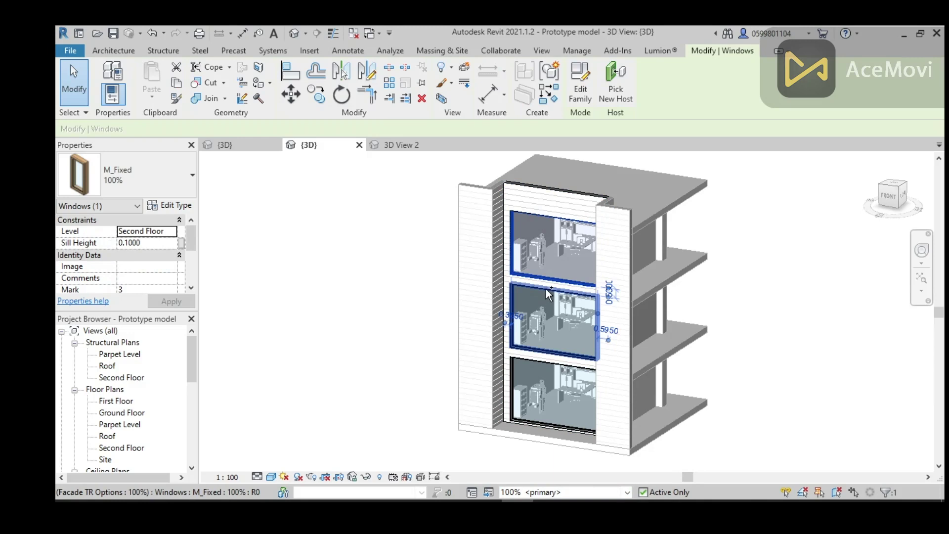
{"action": "left_click", "coordinate": [546, 289], "text": "ctrl"}
{"action": "left_click", "coordinate": [539, 362], "text": "ctrl"}
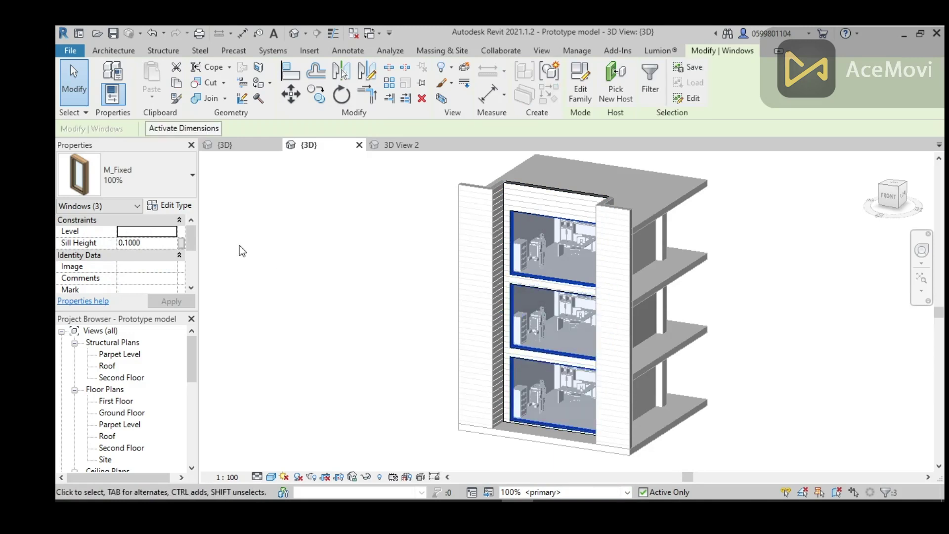
{"action": "left_click", "coordinate": [159, 178]}
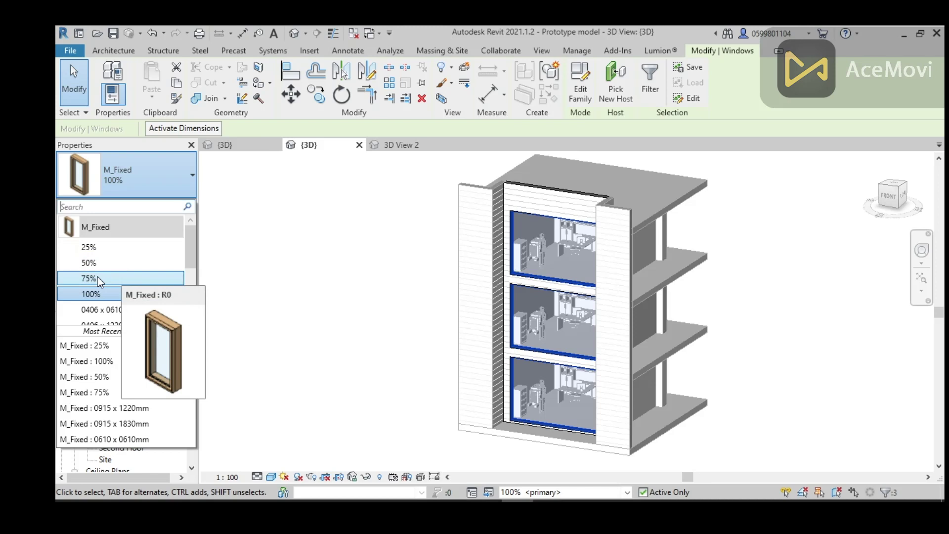
{"action": "left_click", "coordinate": [99, 293]}
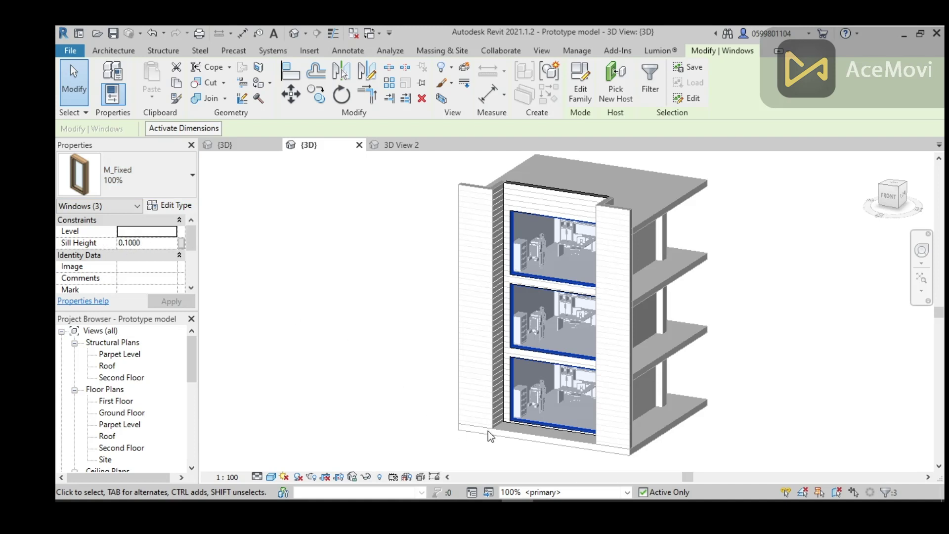
- Attempt to add the windows to the option set, then dismiss the error
{"action": "left_click", "coordinate": [491, 492]}
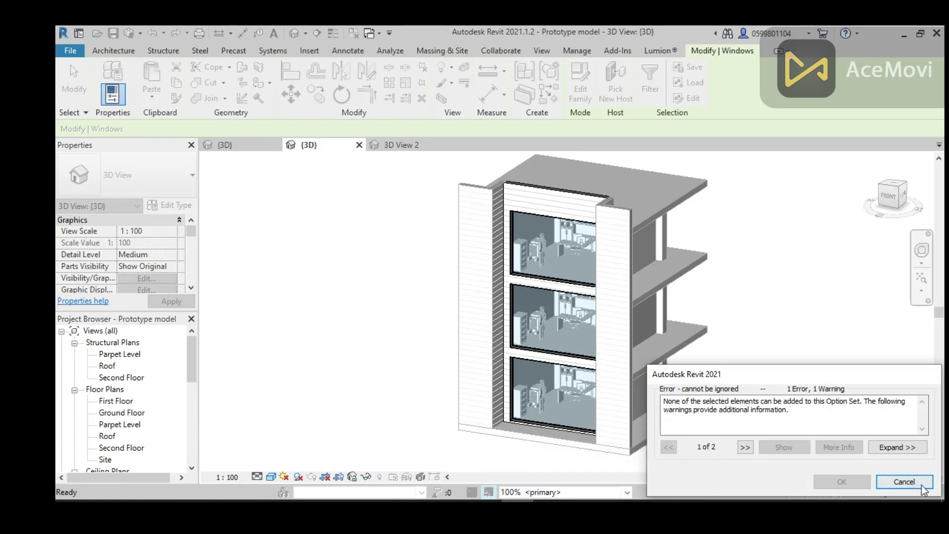
{"action": "left_click_drag", "start_coordinate": [722, 371], "coordinate": [615, 296]}
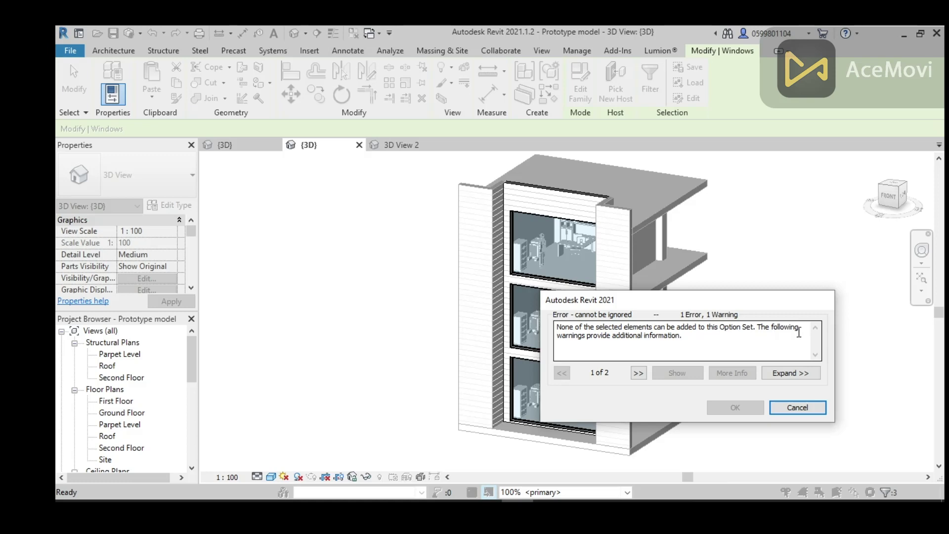
{"action": "left_click", "coordinate": [797, 407]}
{"action": "left_click", "coordinate": [526, 270]}
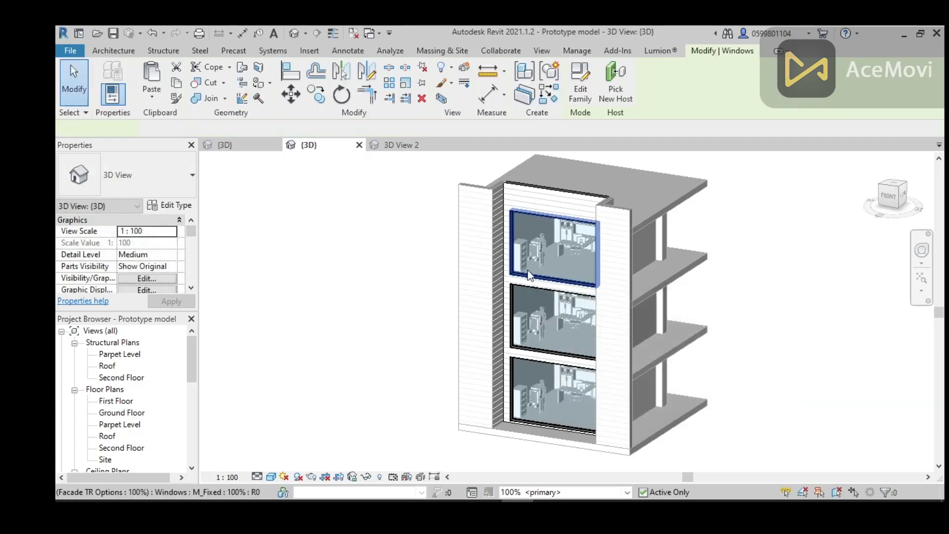
- Reselect the top, middle and bottom façade windows
{"action": "left_click", "coordinate": [530, 289]}
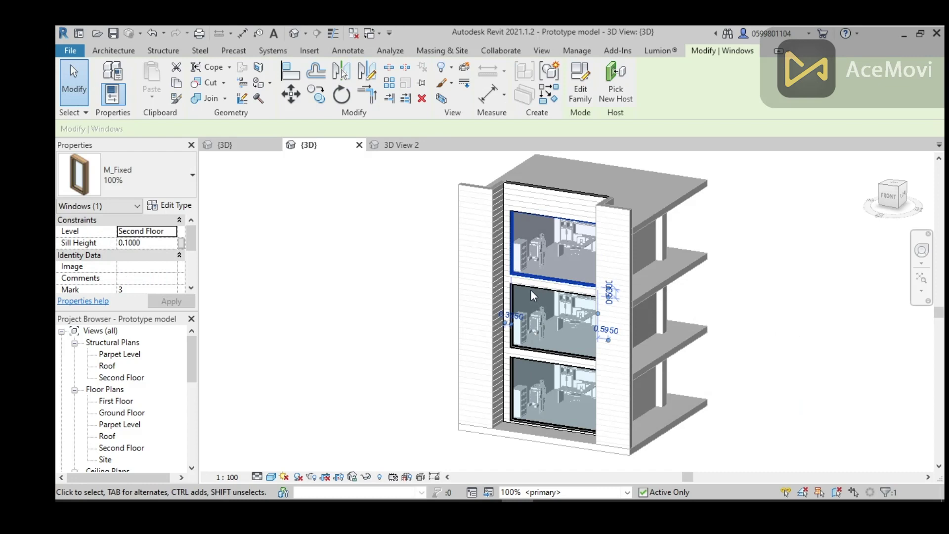
{"action": "left_click", "coordinate": [540, 353], "text": "ctrl"}
{"action": "left_click", "coordinate": [541, 365], "text": "ctrl"}
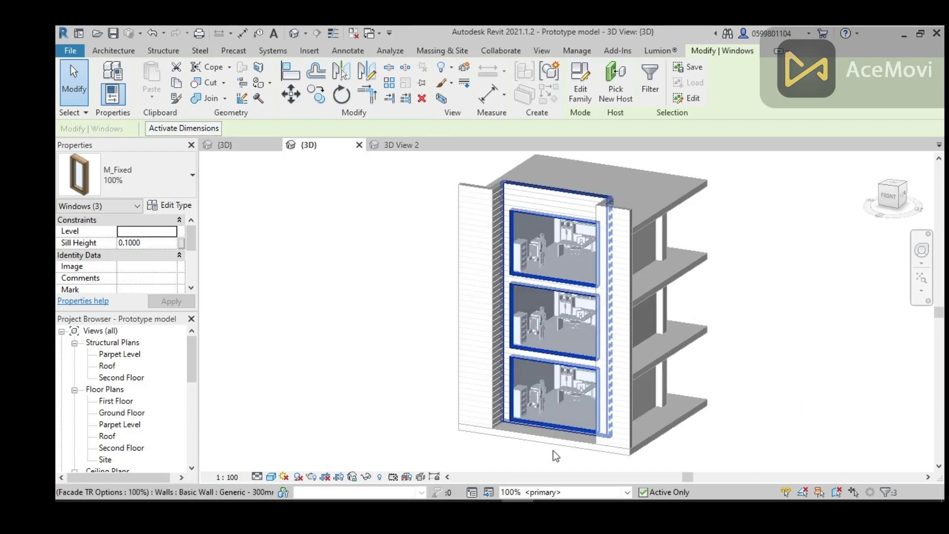
{"action": "left_click", "coordinate": [562, 488]}
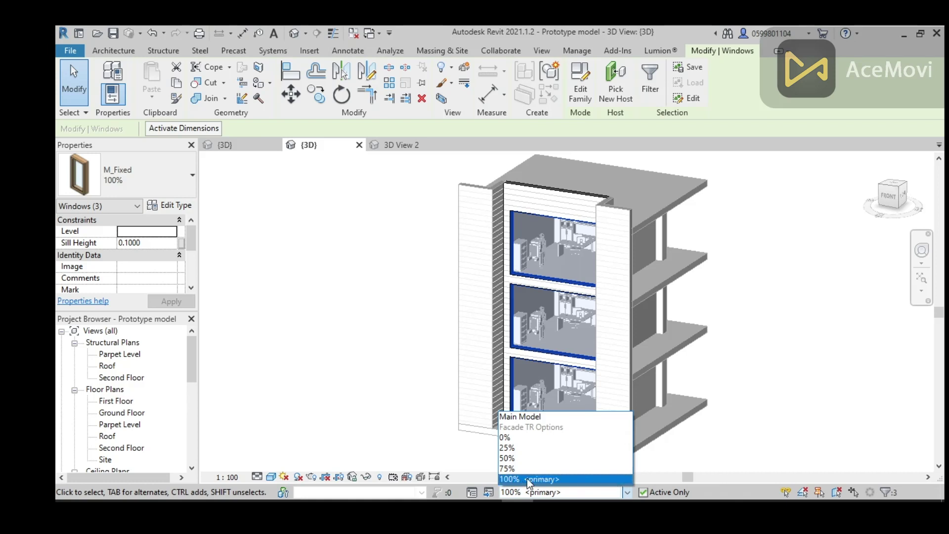
- Edit the 75% option and set its three windows to the M_Fixed 75% type
{"action": "left_click", "coordinate": [537, 468]}
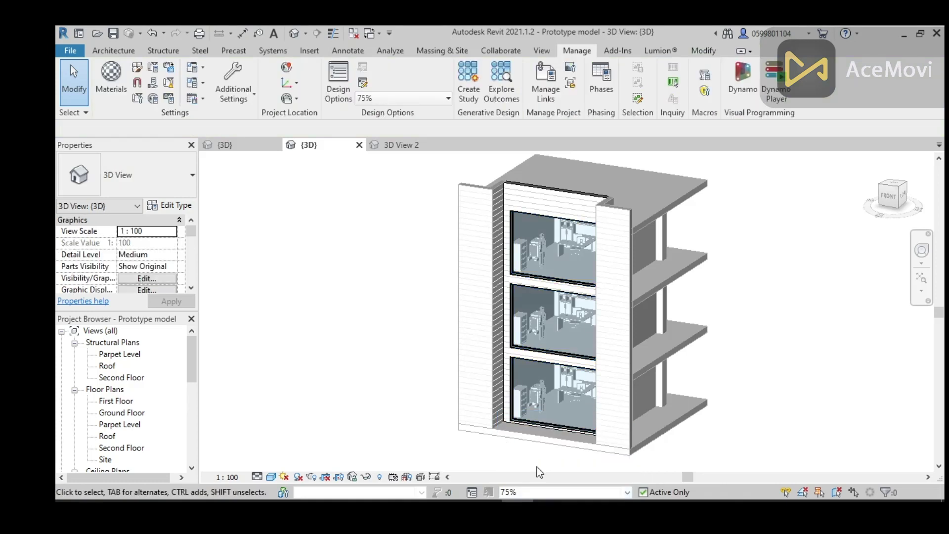
{"action": "left_click", "coordinate": [552, 423]}
{"action": "left_click", "coordinate": [553, 359], "text": "ctrl"}
{"action": "left_click", "coordinate": [544, 280], "text": "ctrl"}
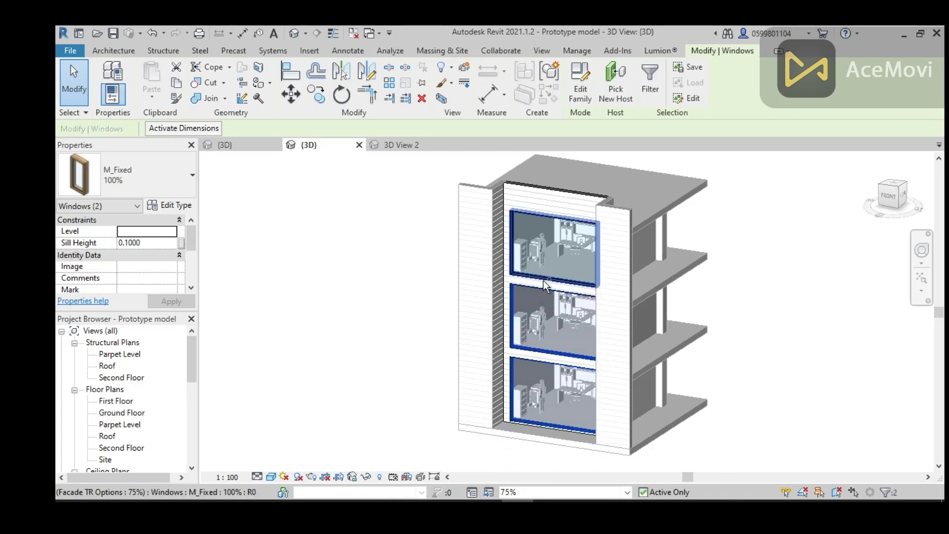
{"action": "left_click", "coordinate": [130, 187]}
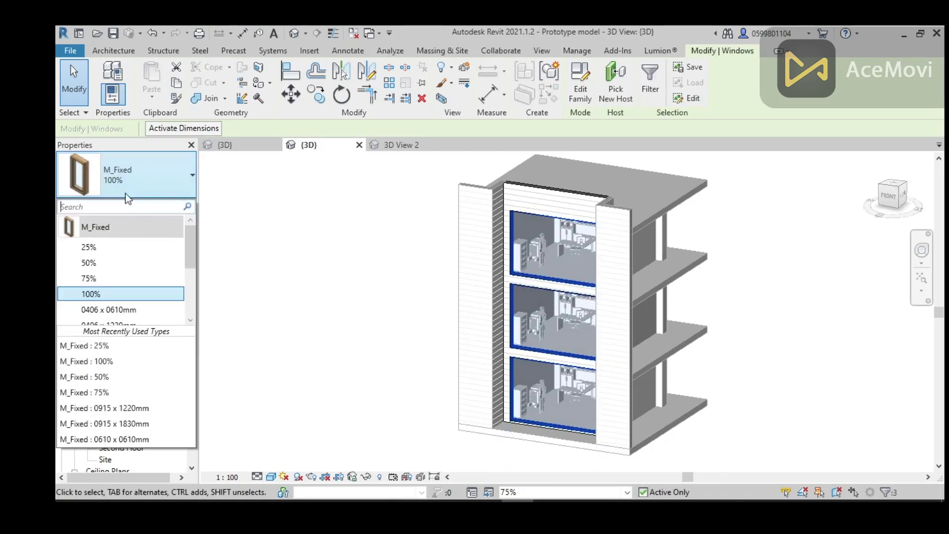
{"action": "left_click", "coordinate": [103, 278]}
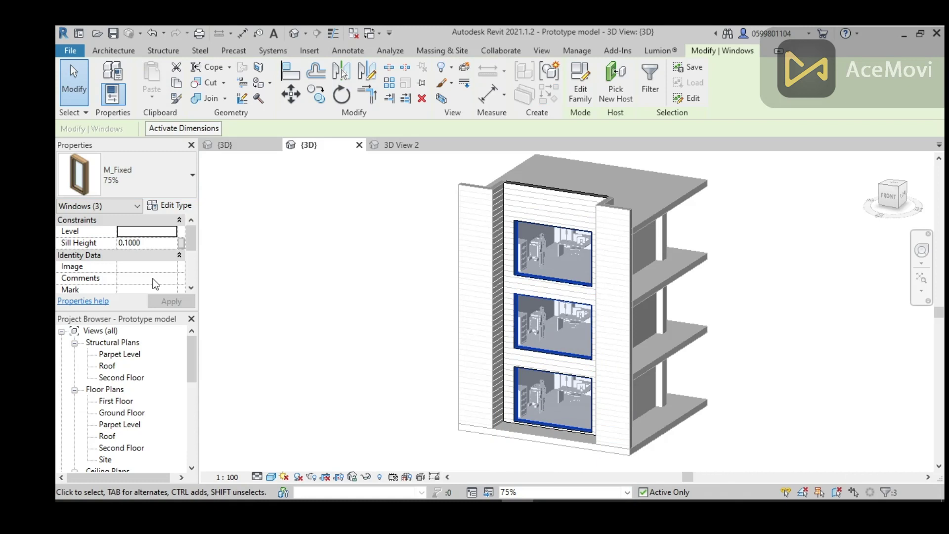
- Set the windows' sill height to 0.25 and cancel the option set error
{"action": "left_click", "coordinate": [149, 243]}
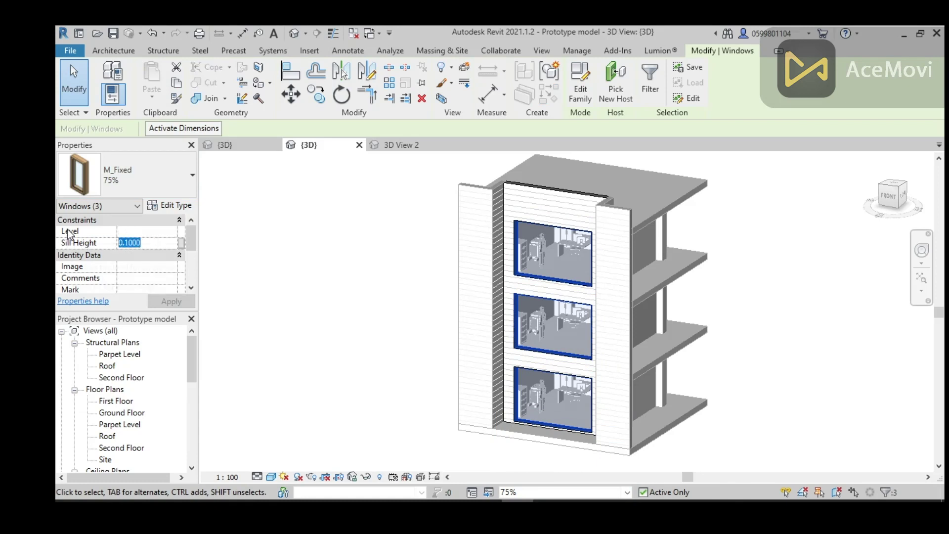
{"action": "type", "text": "0."}
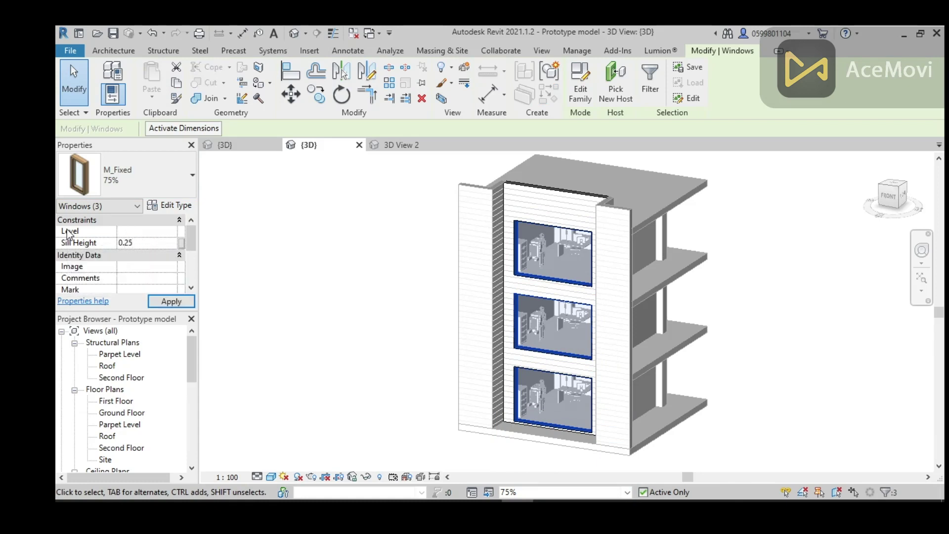
{"action": "type", "text": "25"}
{"action": "left_click", "coordinate": [171, 301]}
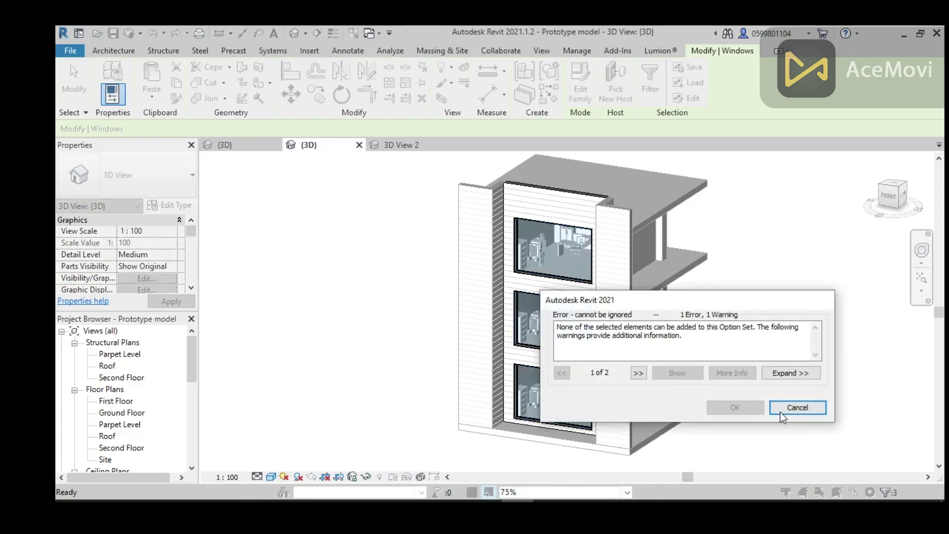
{"action": "left_click", "coordinate": [782, 413]}
- Edit the 50% option and set its three windows to the M_Fixed 50% type
{"action": "left_click", "coordinate": [524, 492]}
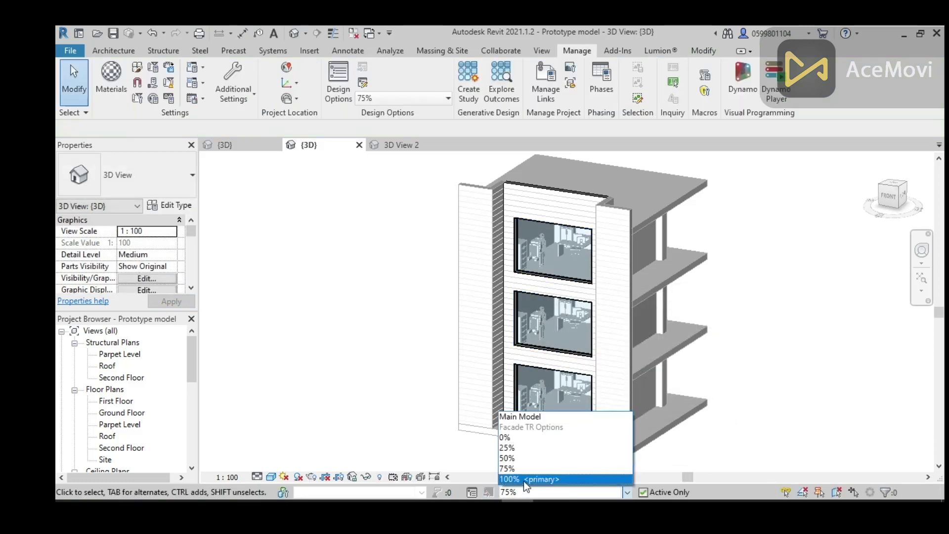
{"action": "left_click", "coordinate": [528, 479]}
{"action": "left_click", "coordinate": [530, 492]}
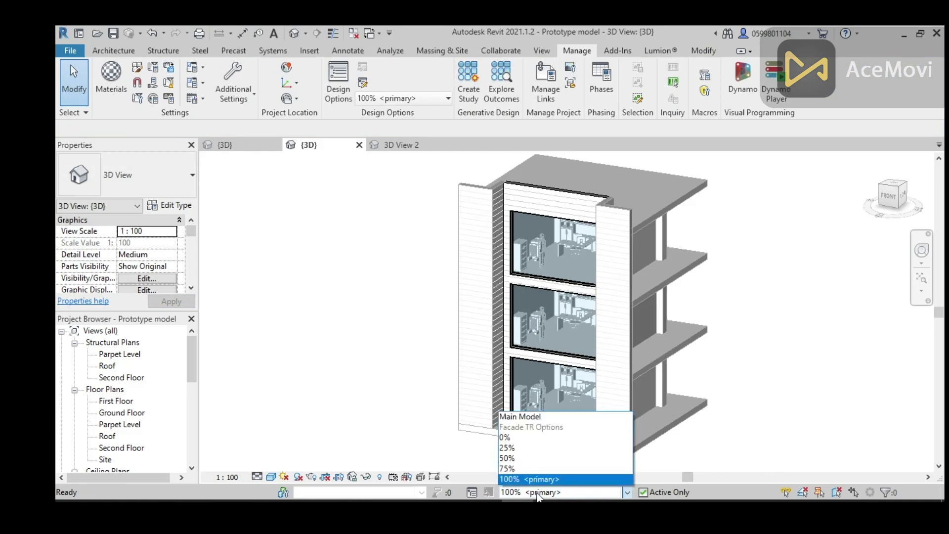
{"action": "left_click", "coordinate": [535, 458]}
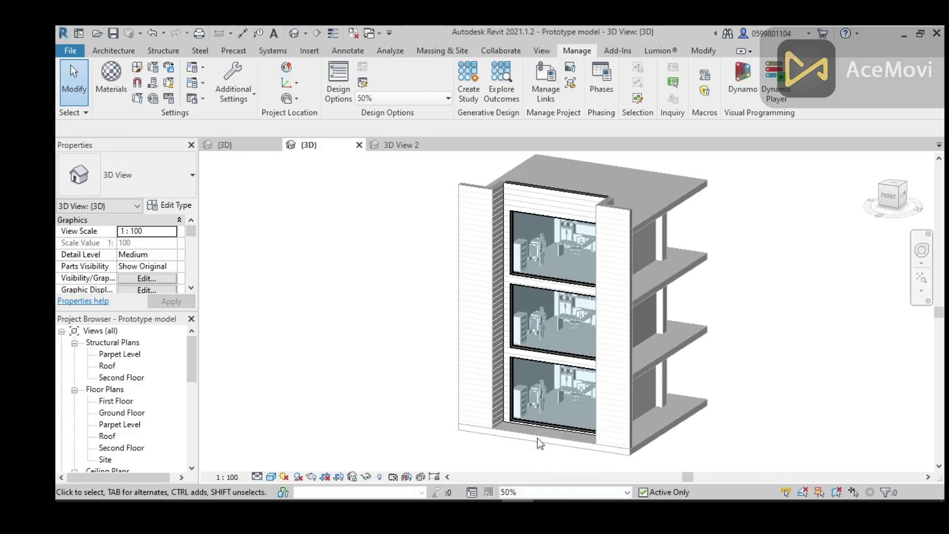
{"action": "left_click", "coordinate": [540, 396]}
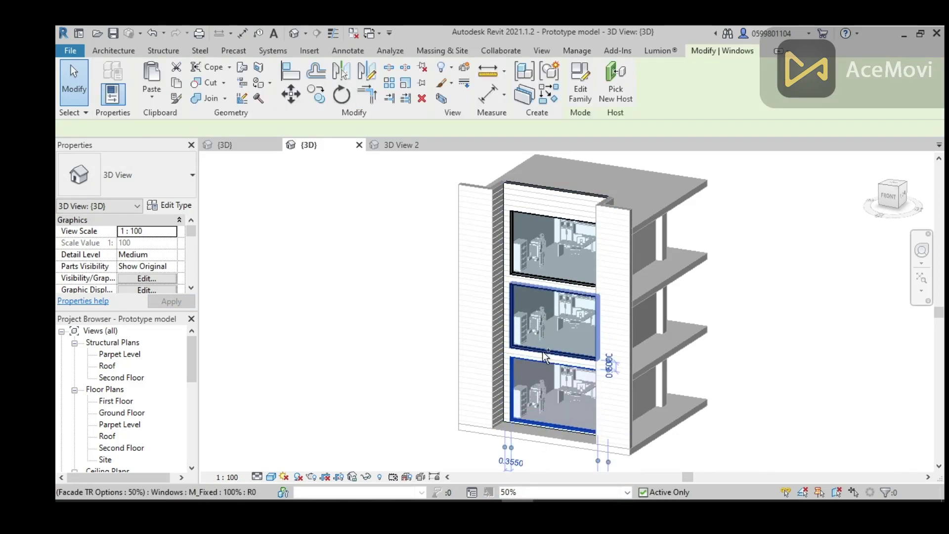
{"action": "left_click", "coordinate": [546, 298], "text": "ctrl"}
{"action": "left_click", "coordinate": [549, 247], "text": "ctrl"}
{"action": "left_click", "coordinate": [91, 166]}
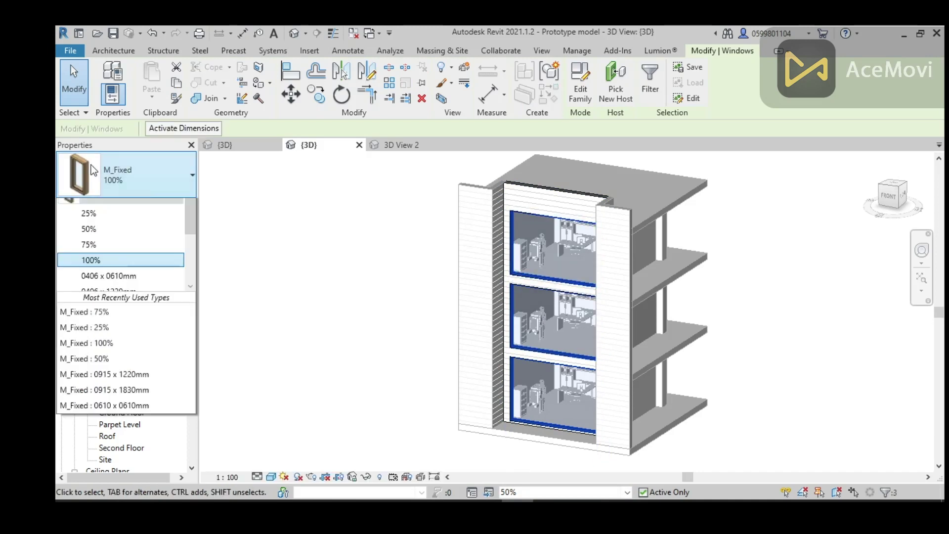
{"action": "left_click", "coordinate": [96, 264]}
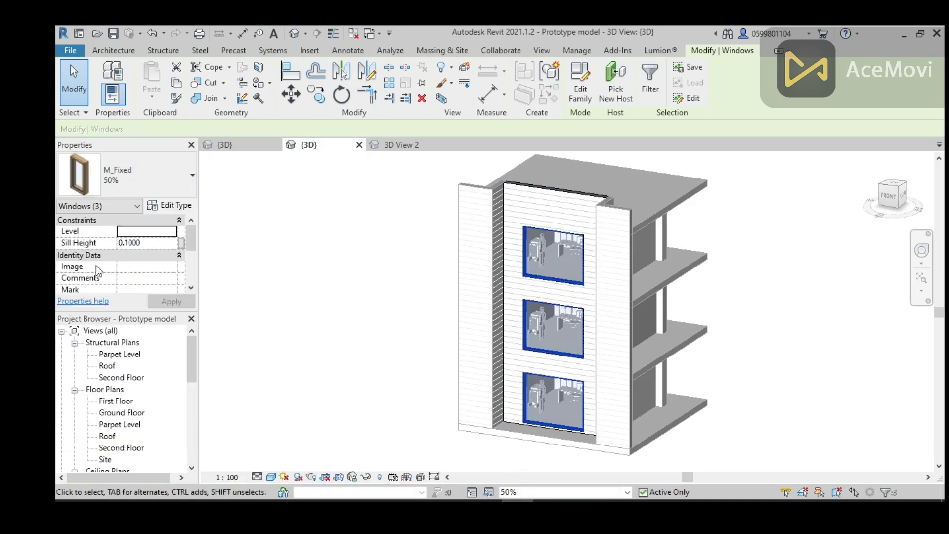
- Give the 50% windows a 0.5 sill height and clear the selection
{"action": "left_click", "coordinate": [150, 243]}
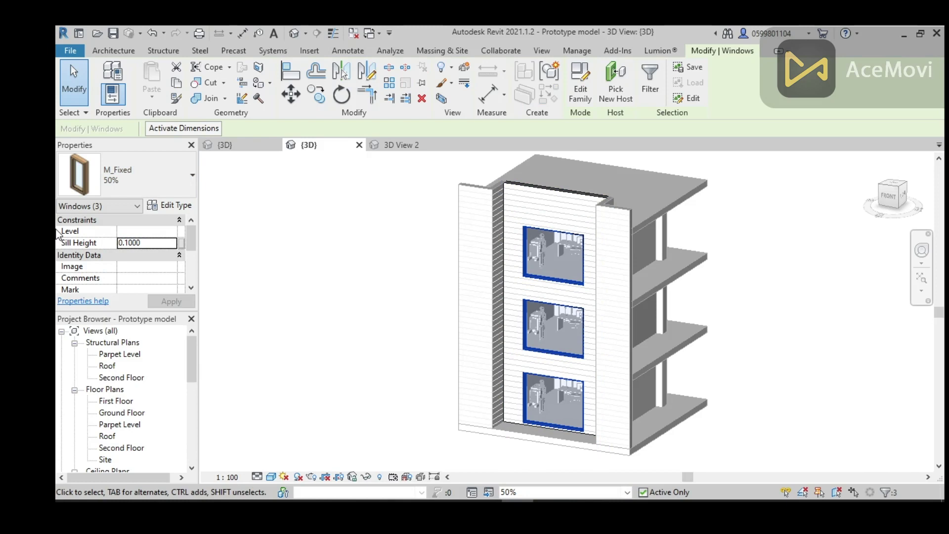
{"action": "left_click", "coordinate": [97, 245]}
{"action": "type", "text": "0.5"}
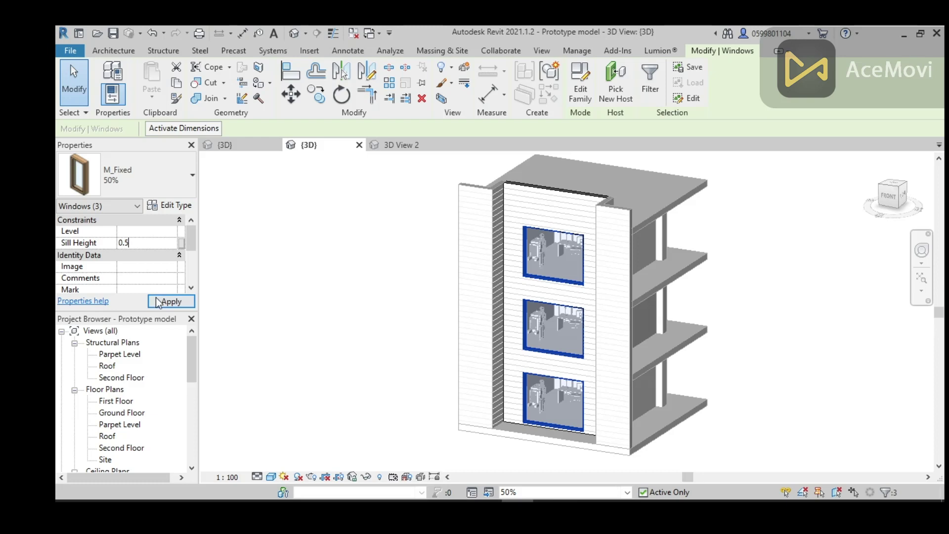
{"action": "left_click", "coordinate": [172, 301]}
{"action": "left_click", "coordinate": [463, 445]}
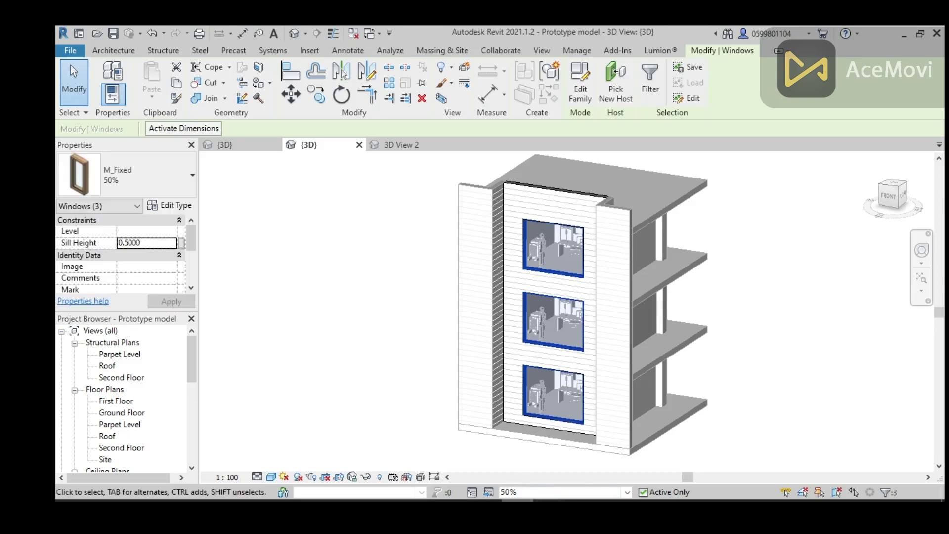
{"action": "left_click", "coordinate": [521, 492]}
- Edit the 25% option and select all three of its windows
{"action": "left_click", "coordinate": [518, 451]}
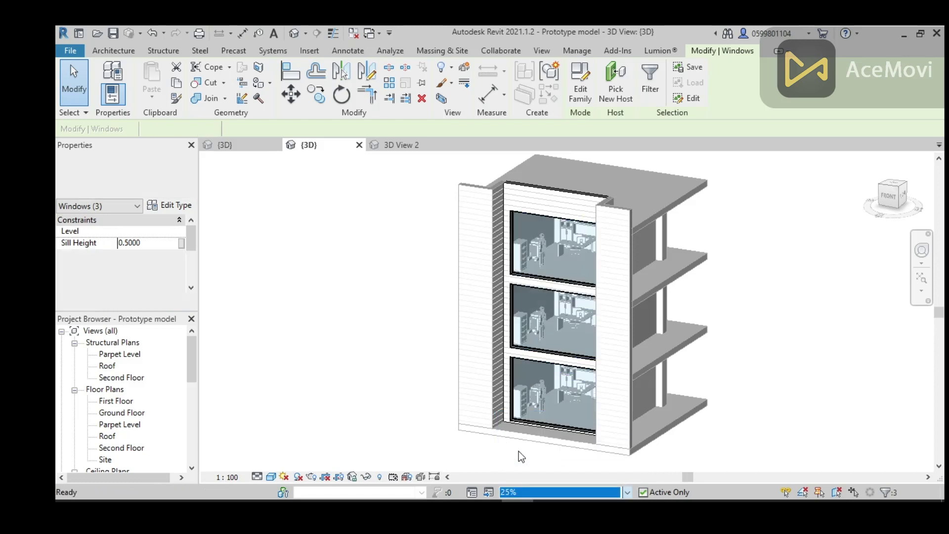
{"action": "left_click", "coordinate": [538, 426]}
{"action": "right_click", "coordinate": [538, 426]}
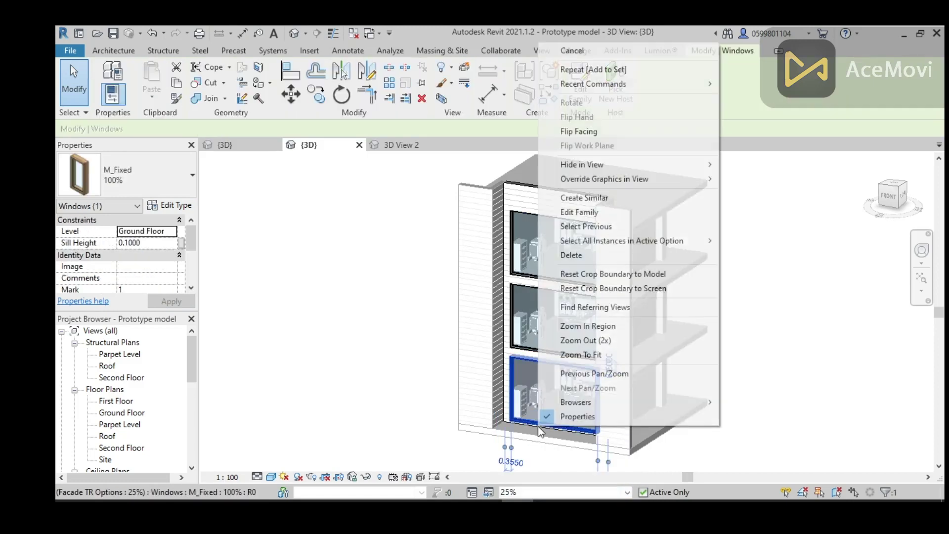
{"action": "mouse_move", "coordinate": [615, 240]}
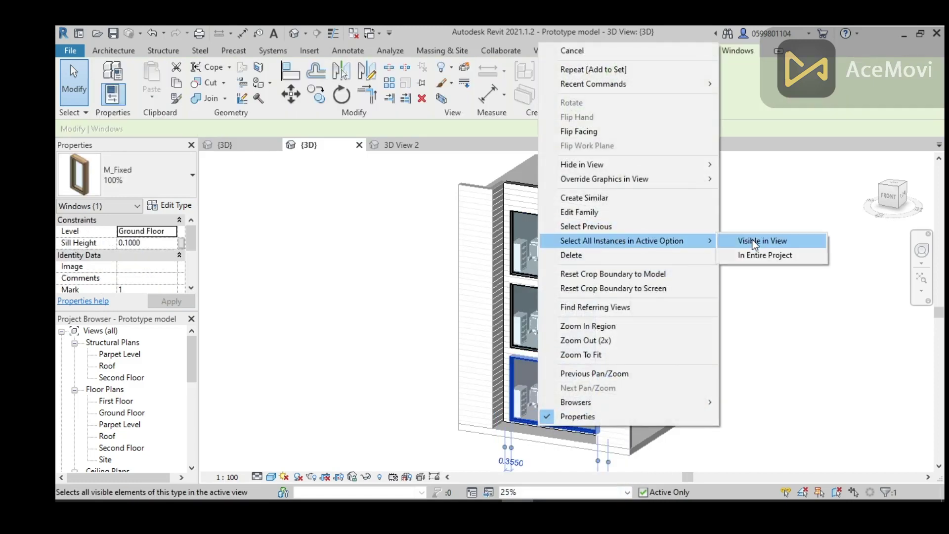
{"action": "left_click", "coordinate": [754, 241]}
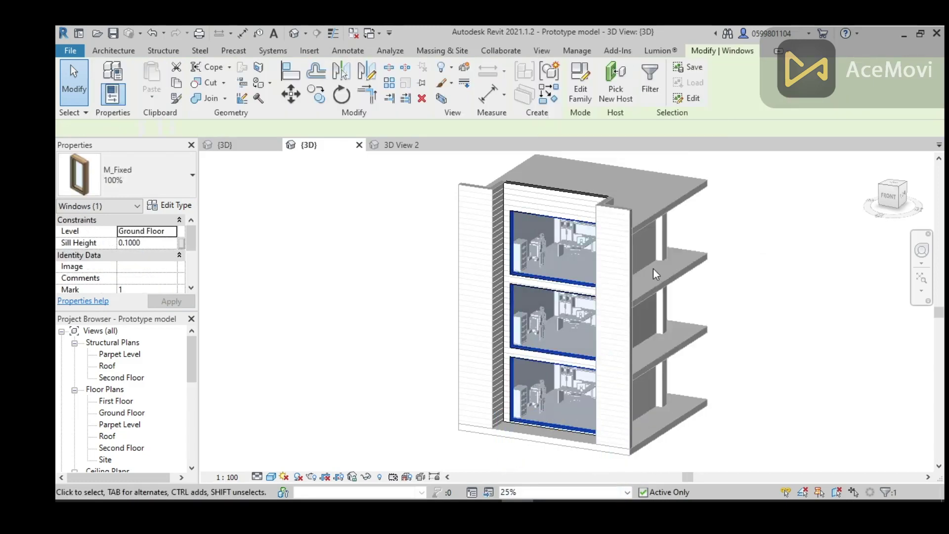
- Set the windows' sill height to 1.0 and their type to M_Fixed 25%
{"action": "left_click", "coordinate": [153, 245]}
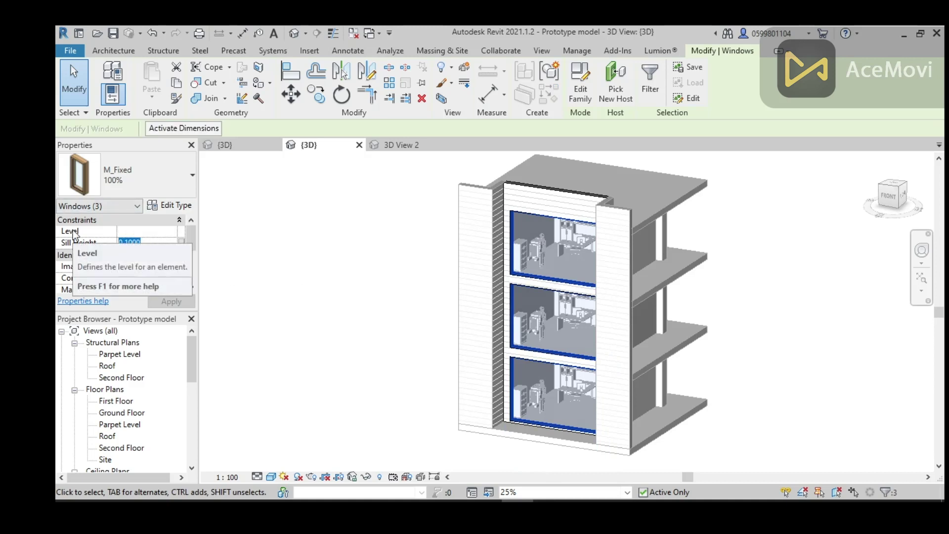
{"action": "type", "text": "1"}
{"action": "left_click", "coordinate": [143, 183]}
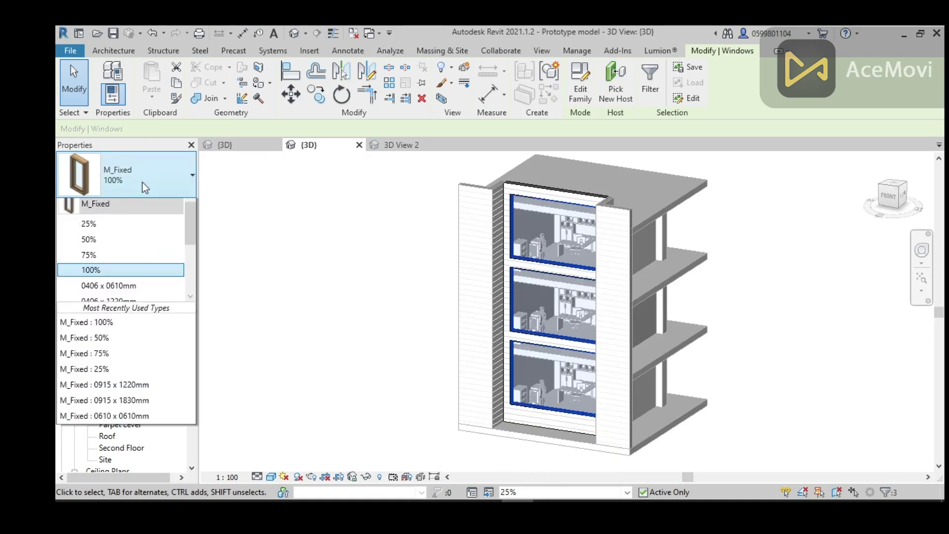
{"action": "left_click", "coordinate": [117, 244]}
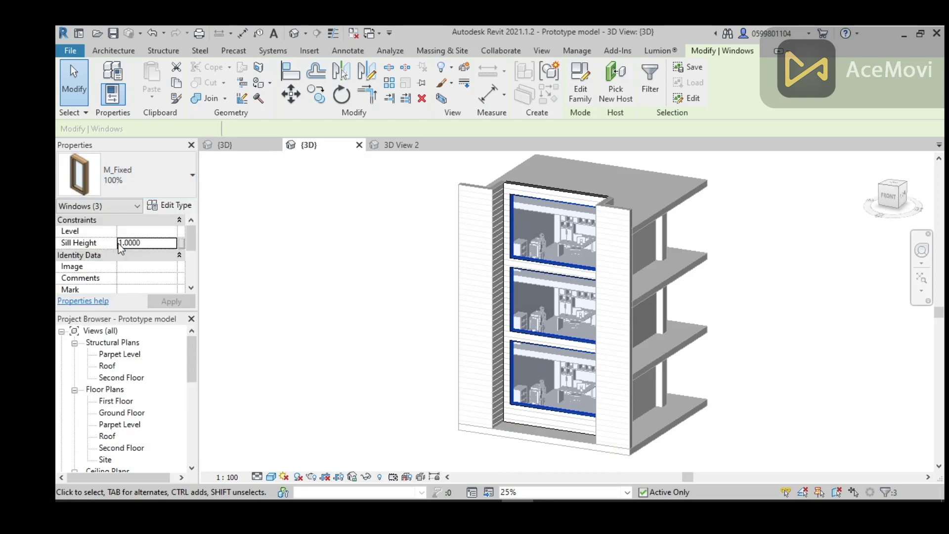
{"action": "left_click", "coordinate": [530, 492]}
- In the 0% design option, select all three visible window instances and delete them
{"action": "left_click", "coordinate": [539, 439]}
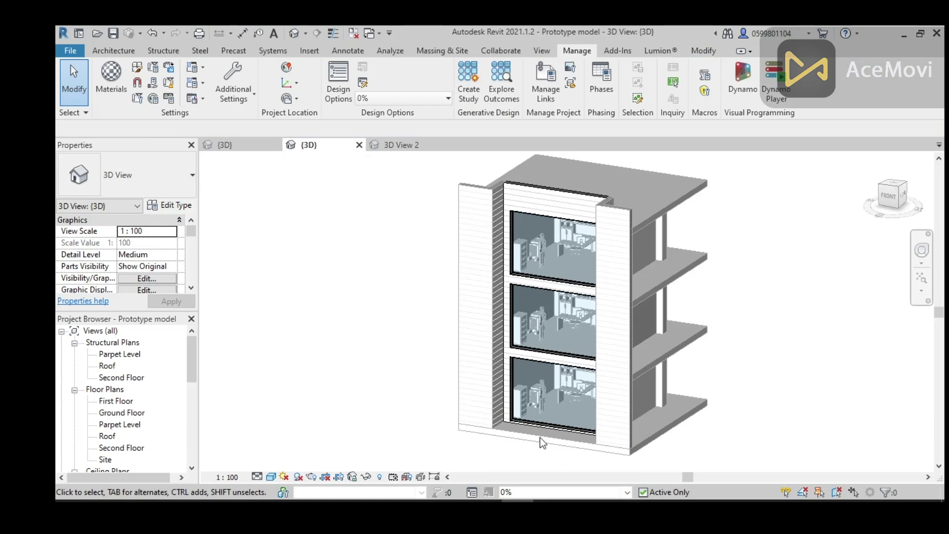
{"action": "left_click", "coordinate": [540, 426]}
{"action": "right_click", "coordinate": [540, 419]}
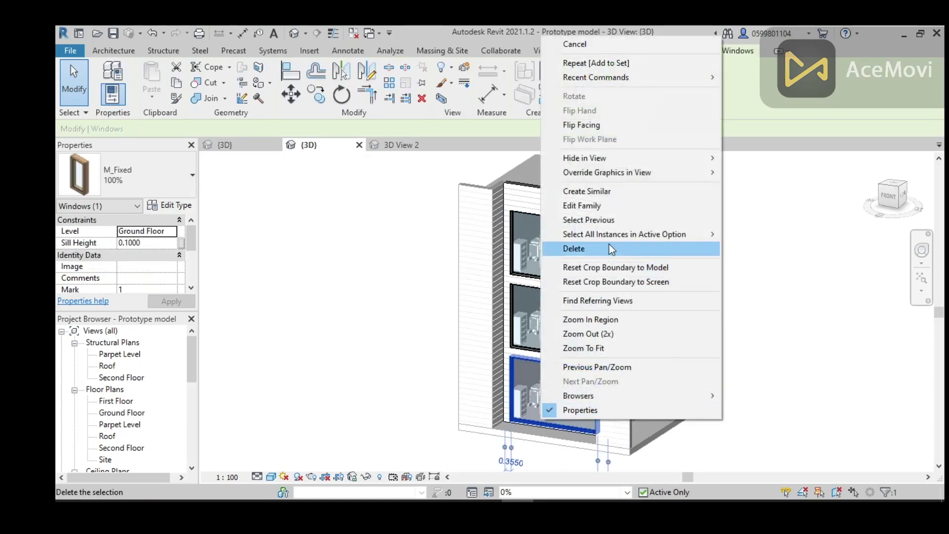
{"action": "mouse_move", "coordinate": [622, 233]}
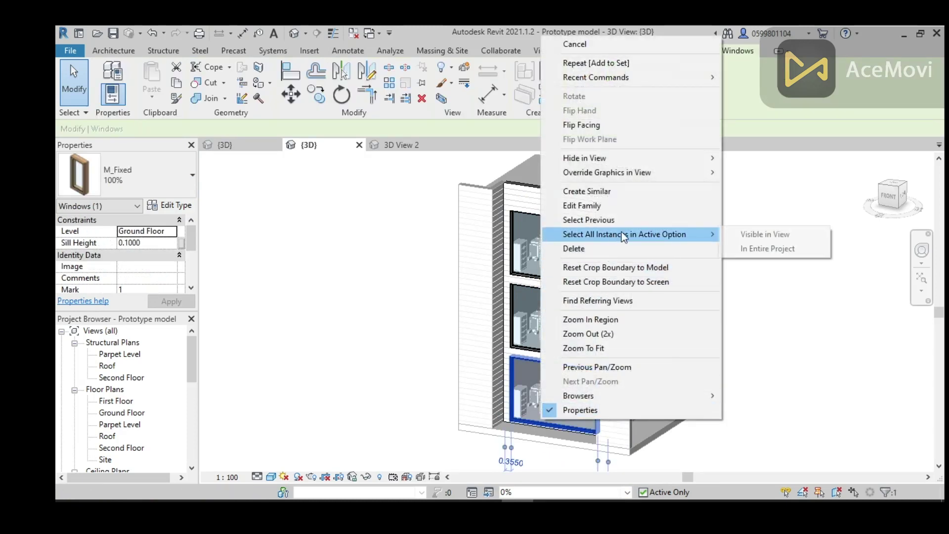
{"action": "left_click", "coordinate": [753, 235]}
{"action": "key", "text": "Delete"}
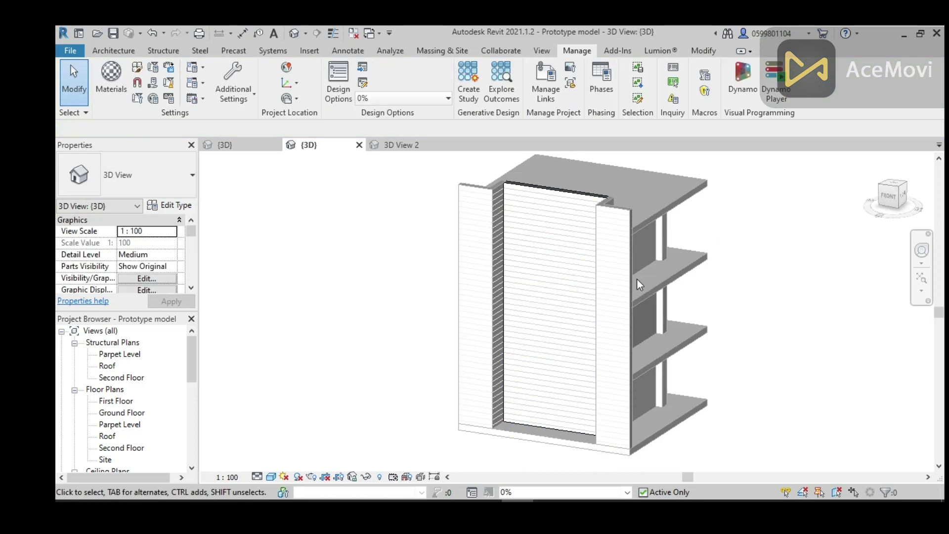
{"action": "left_click", "coordinate": [571, 488]}
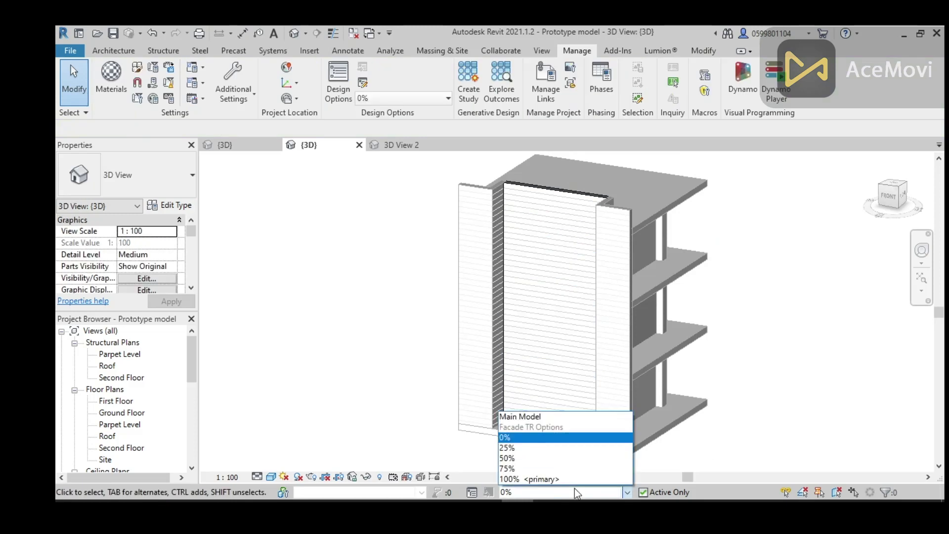
{"action": "left_click", "coordinate": [570, 482]}
{"action": "left_click", "coordinate": [579, 492]}
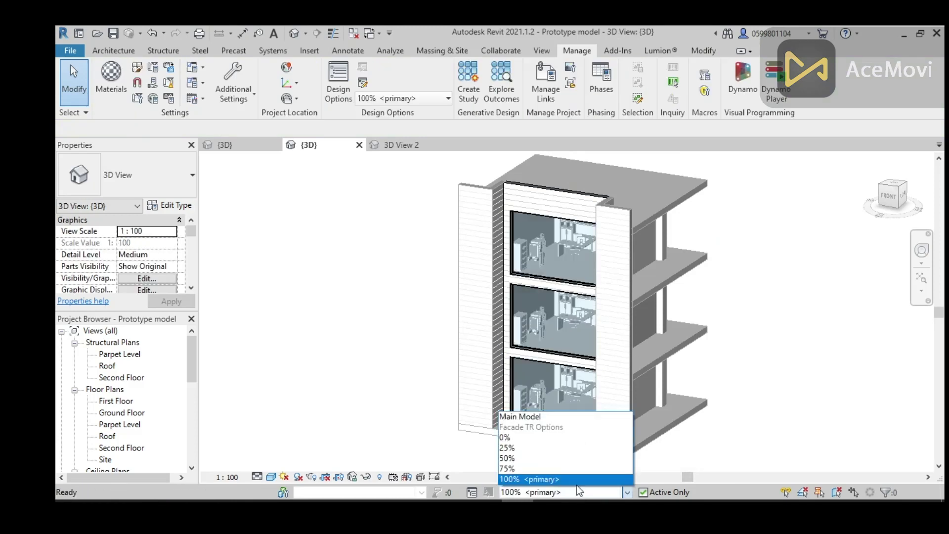
{"action": "left_click", "coordinate": [572, 468]}
{"action": "left_click", "coordinate": [572, 489]}
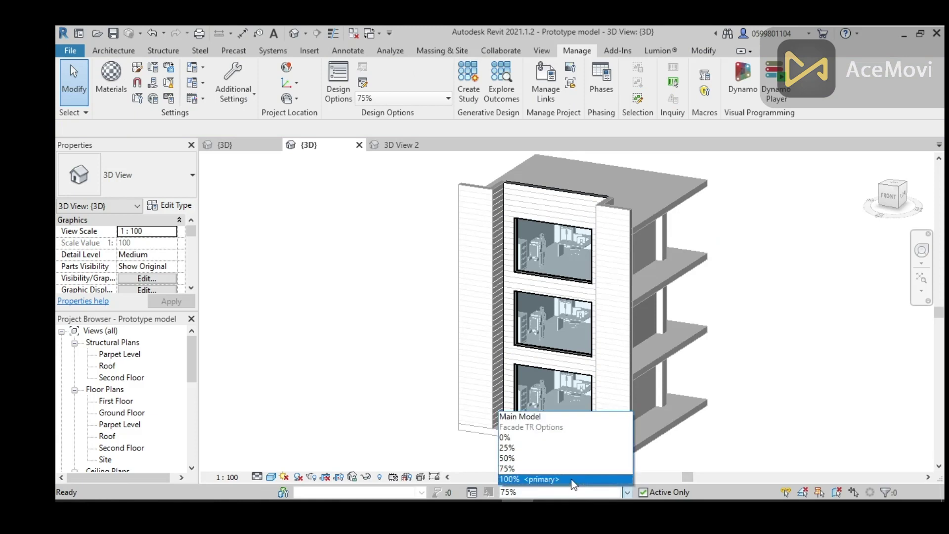
{"action": "left_click", "coordinate": [566, 458]}
{"action": "left_click", "coordinate": [567, 492]}
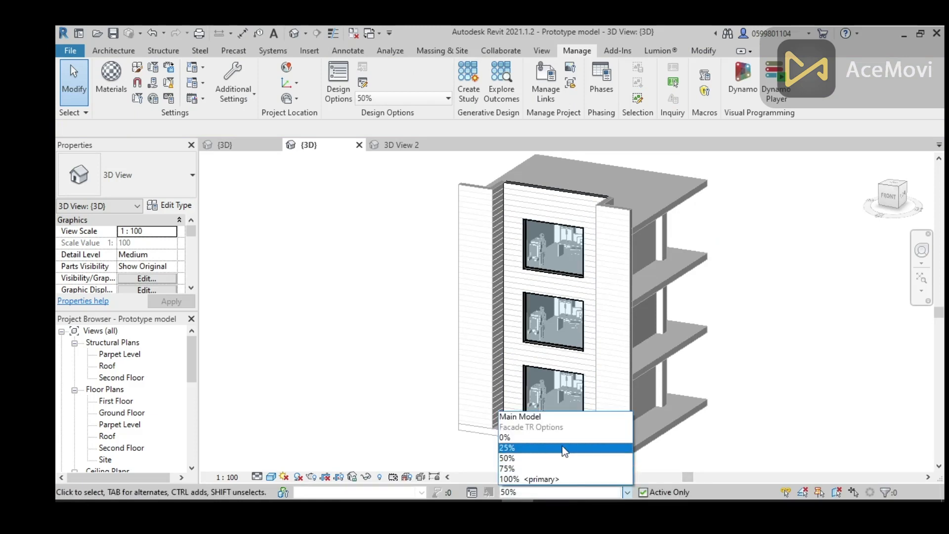
{"action": "left_click", "coordinate": [561, 447]}
{"action": "left_click", "coordinate": [571, 487]}
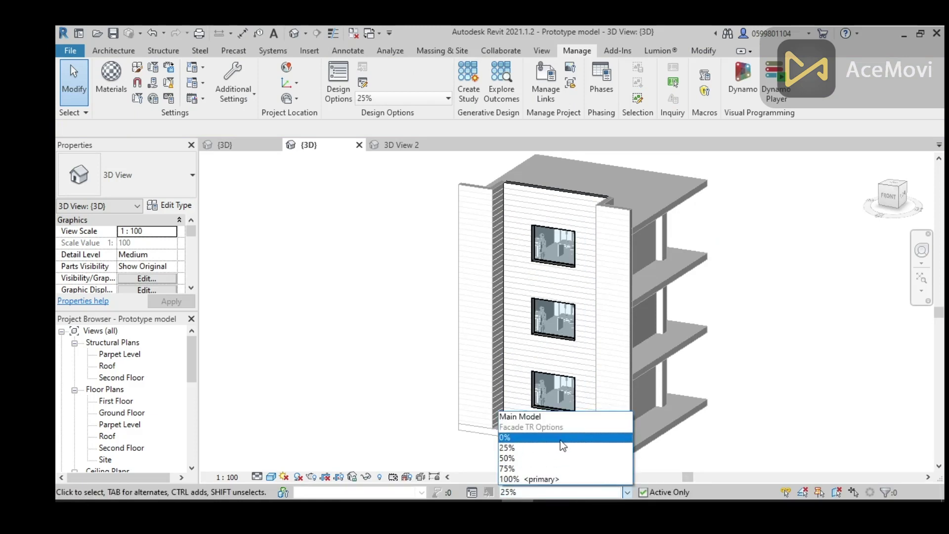
{"action": "left_click", "coordinate": [559, 437]}
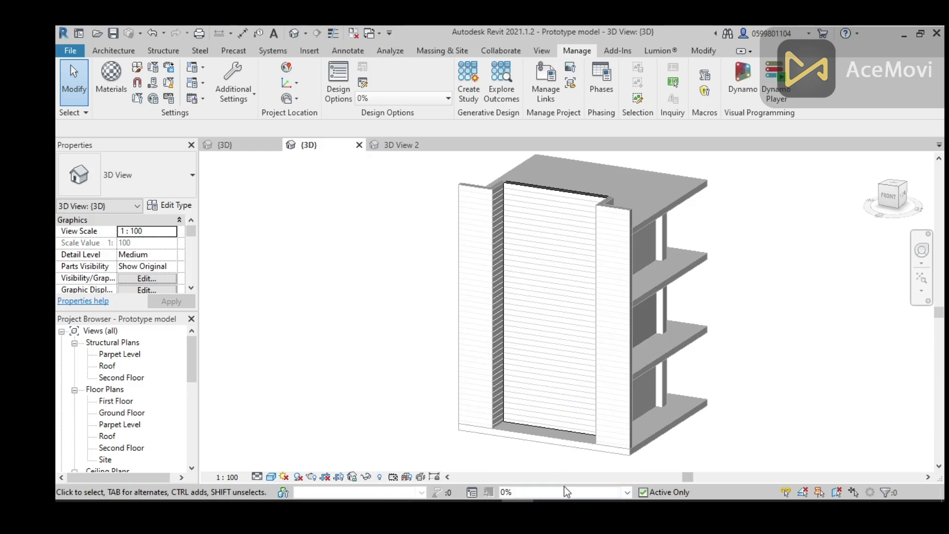